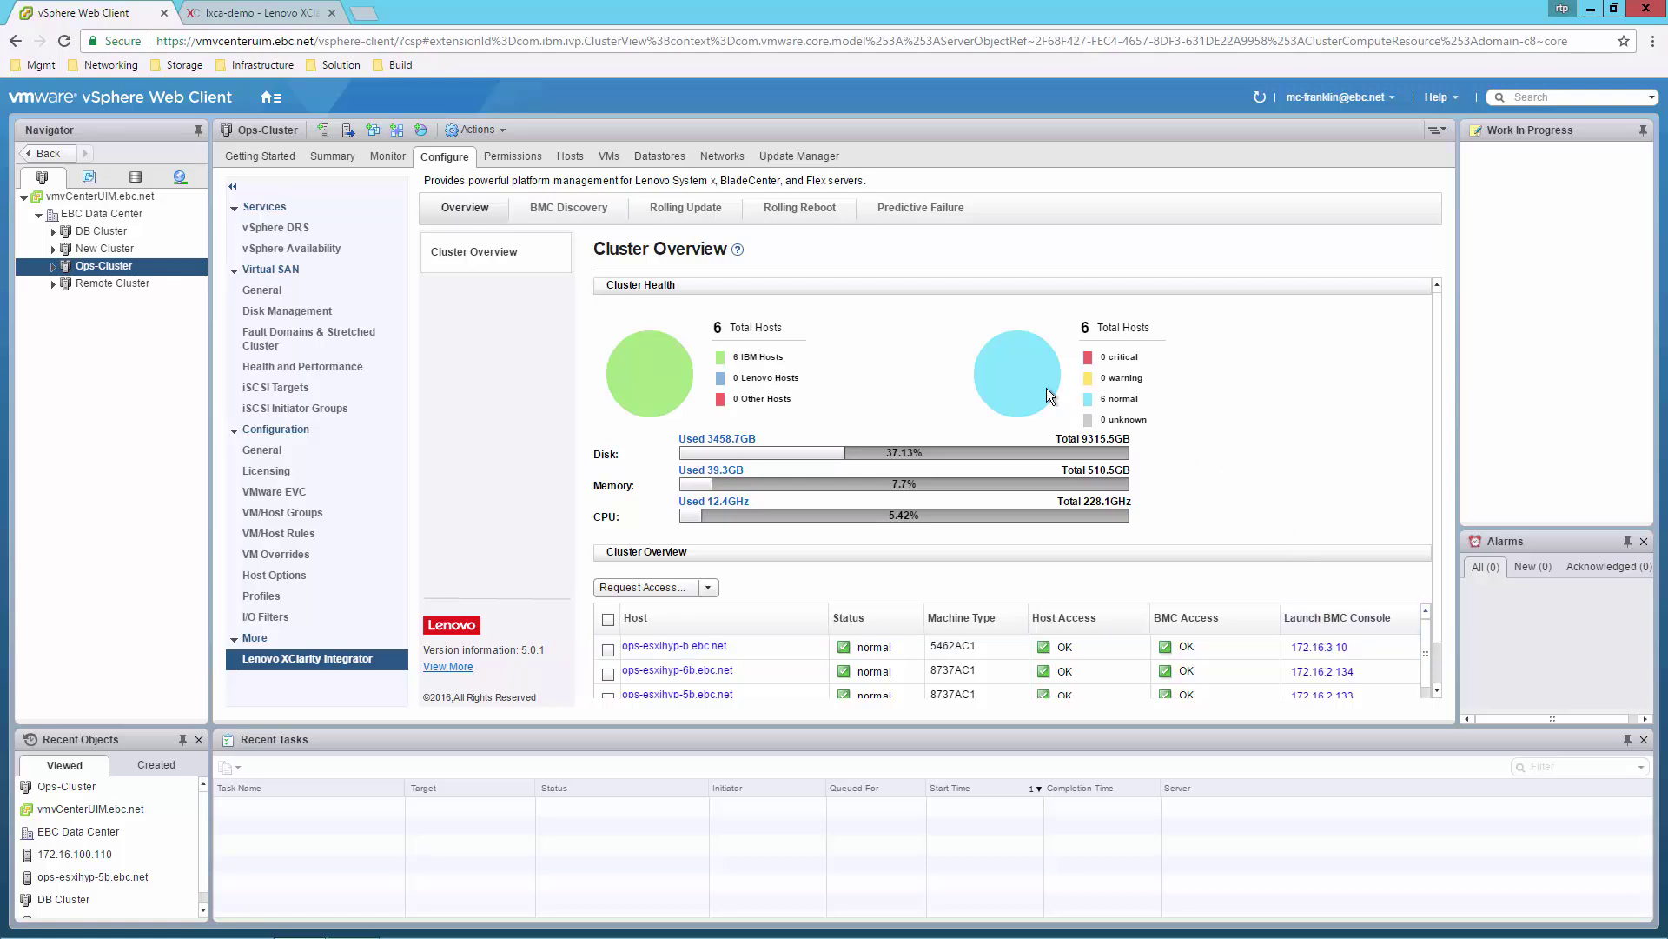
Step: Create a rolling update task for Ops-Cluster named Update 2, using the Update with Policy type
left_click(670, 210)
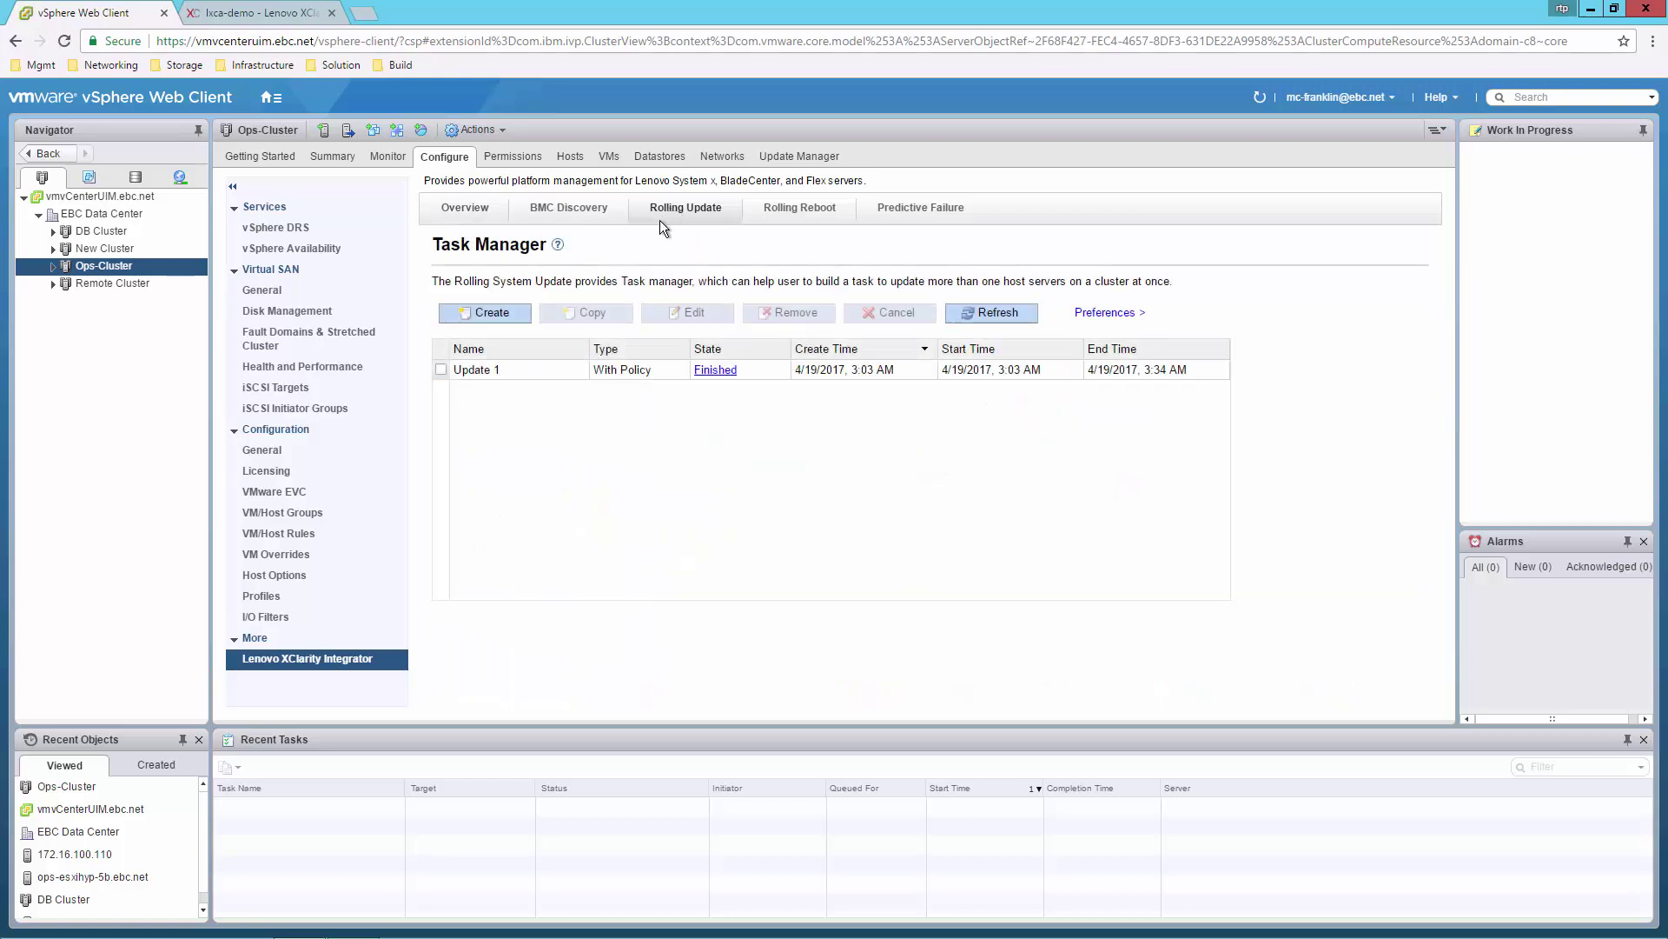
left_click(495, 315)
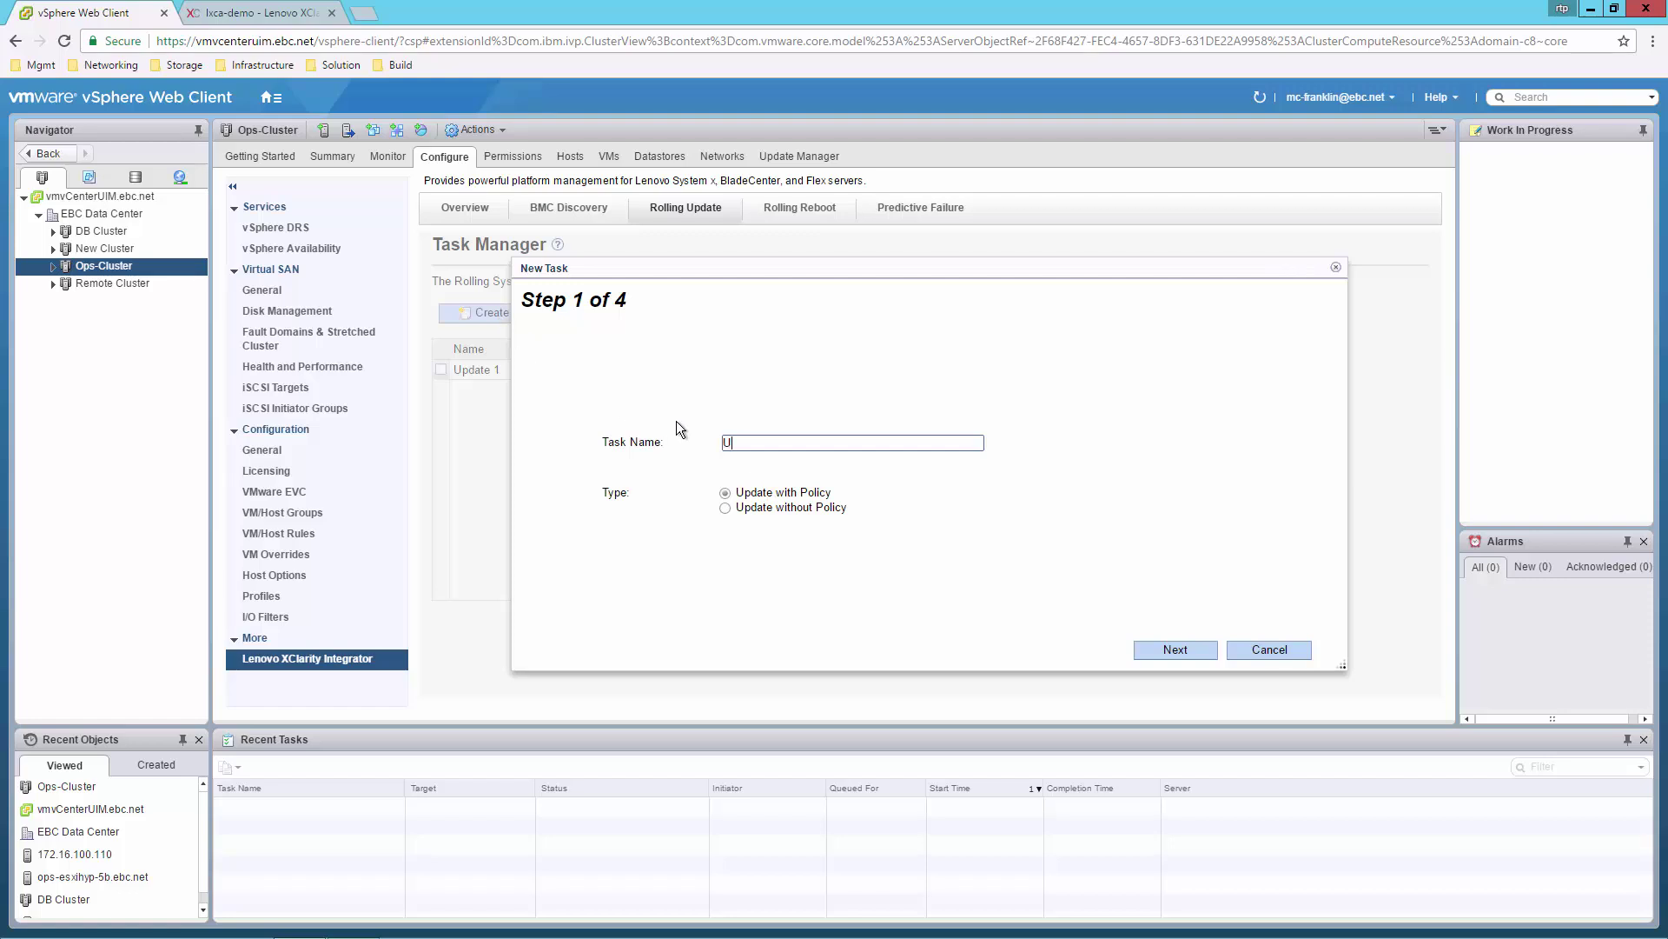
type("Update 2")
left_click(1152, 651)
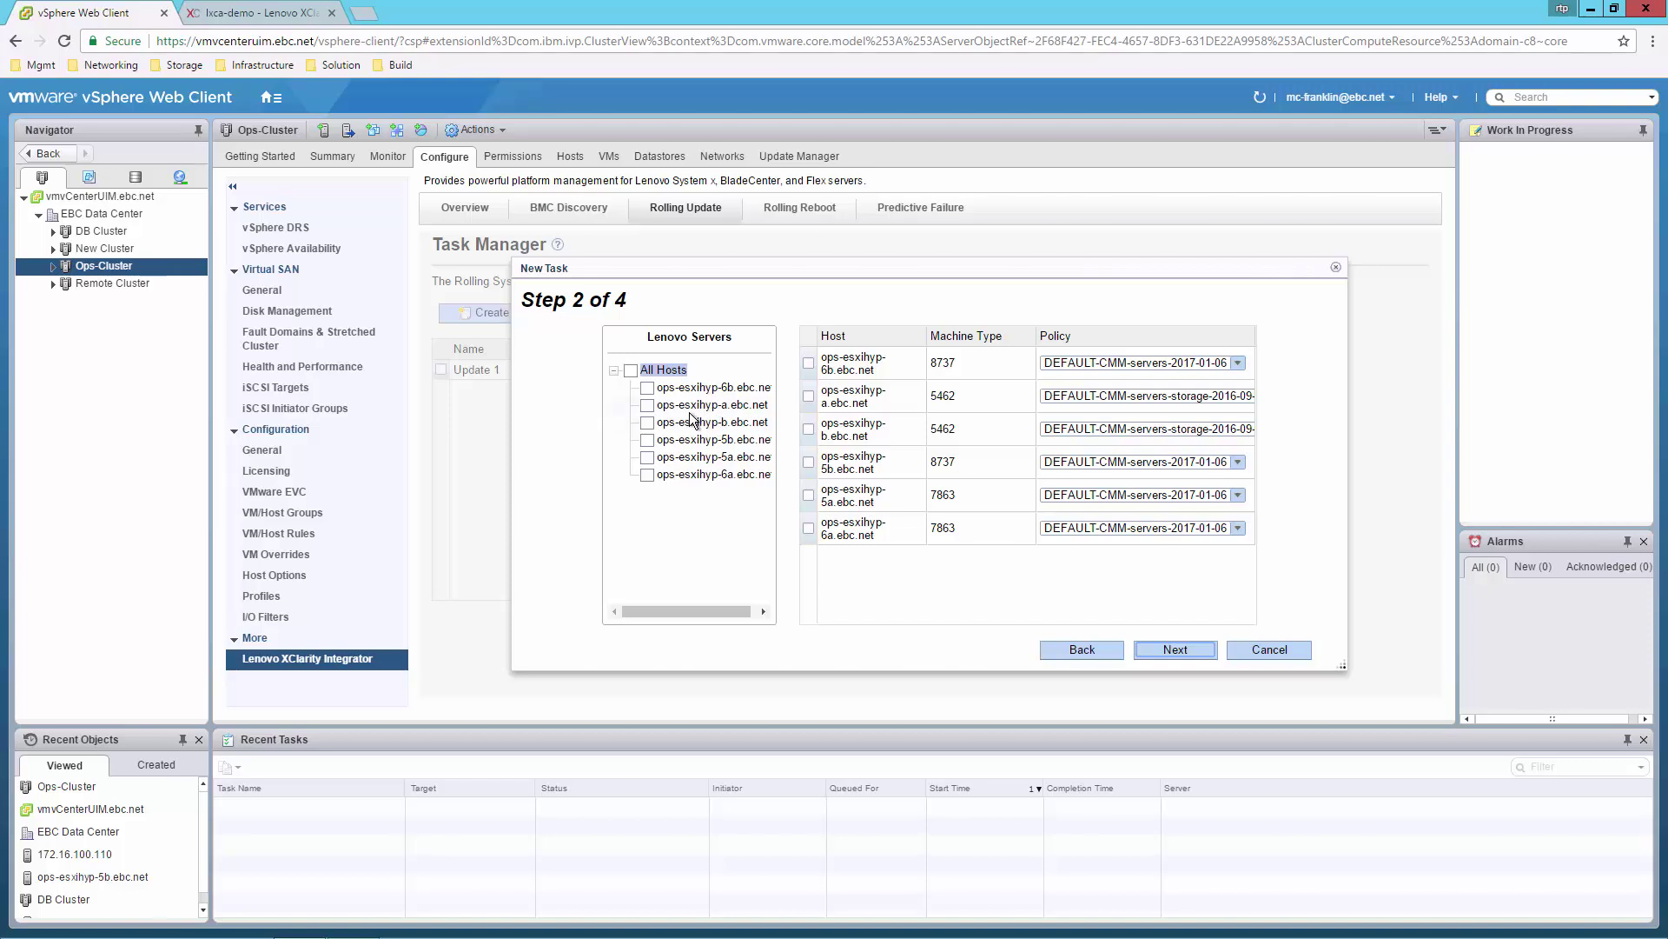
Step: Include hosts ops-esxihyp-a and ops-esxihyp-b in the task and assign both the DEFAULT-CMM-servers-2017-01-06 policy
left_click(647, 405)
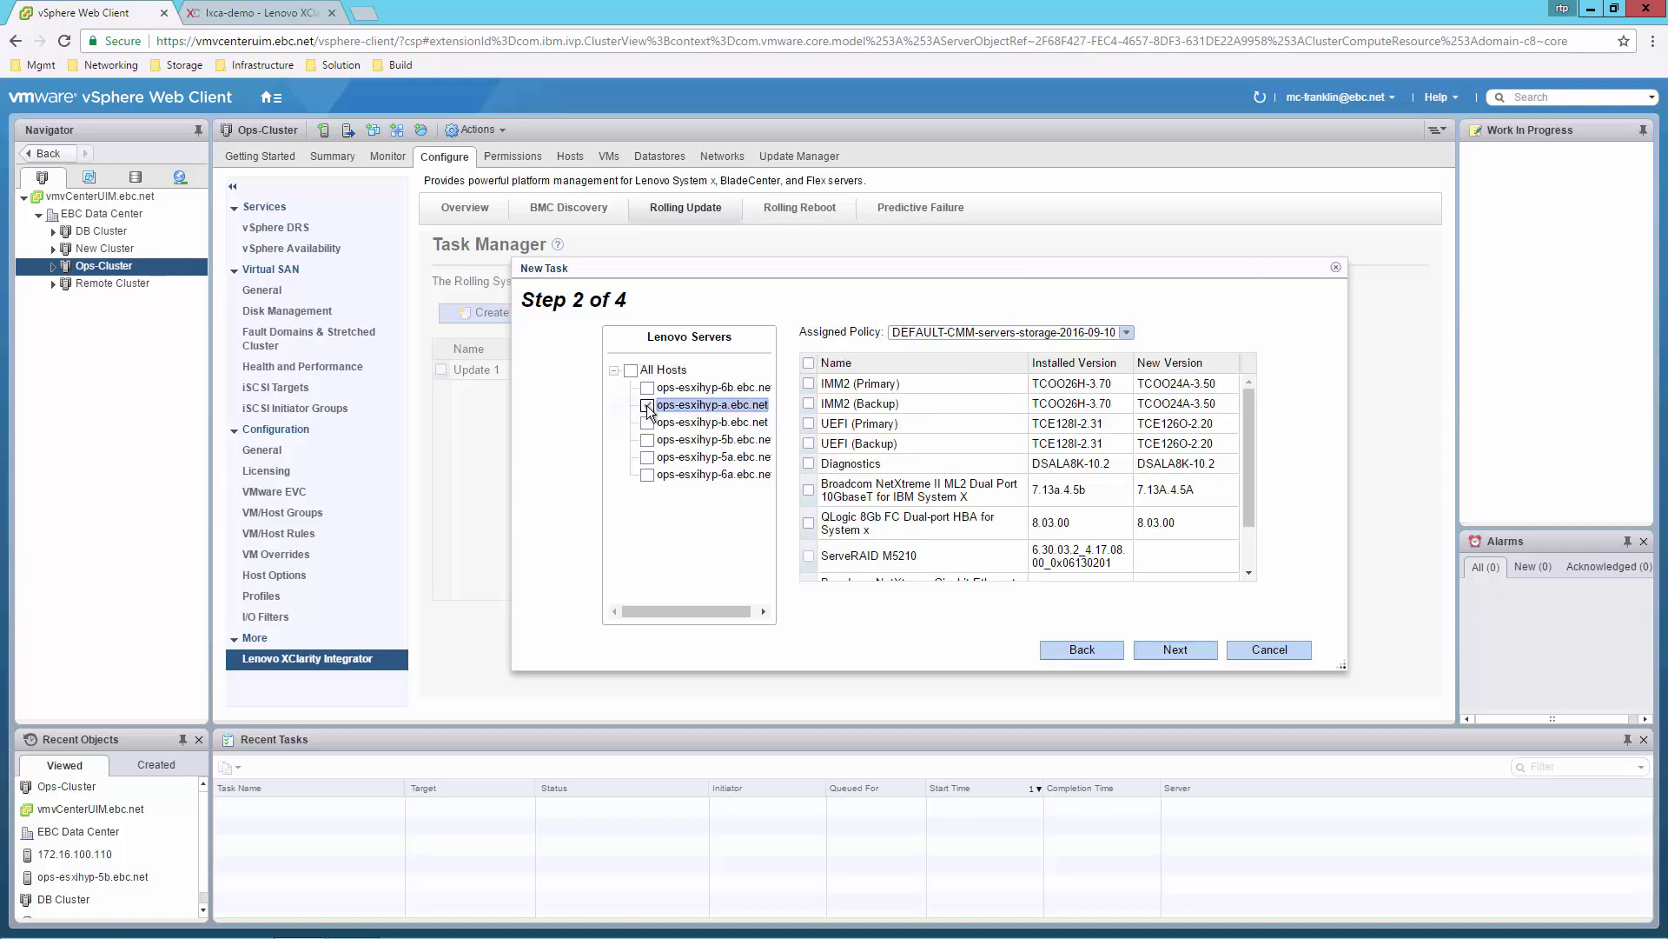
left_click(1127, 334)
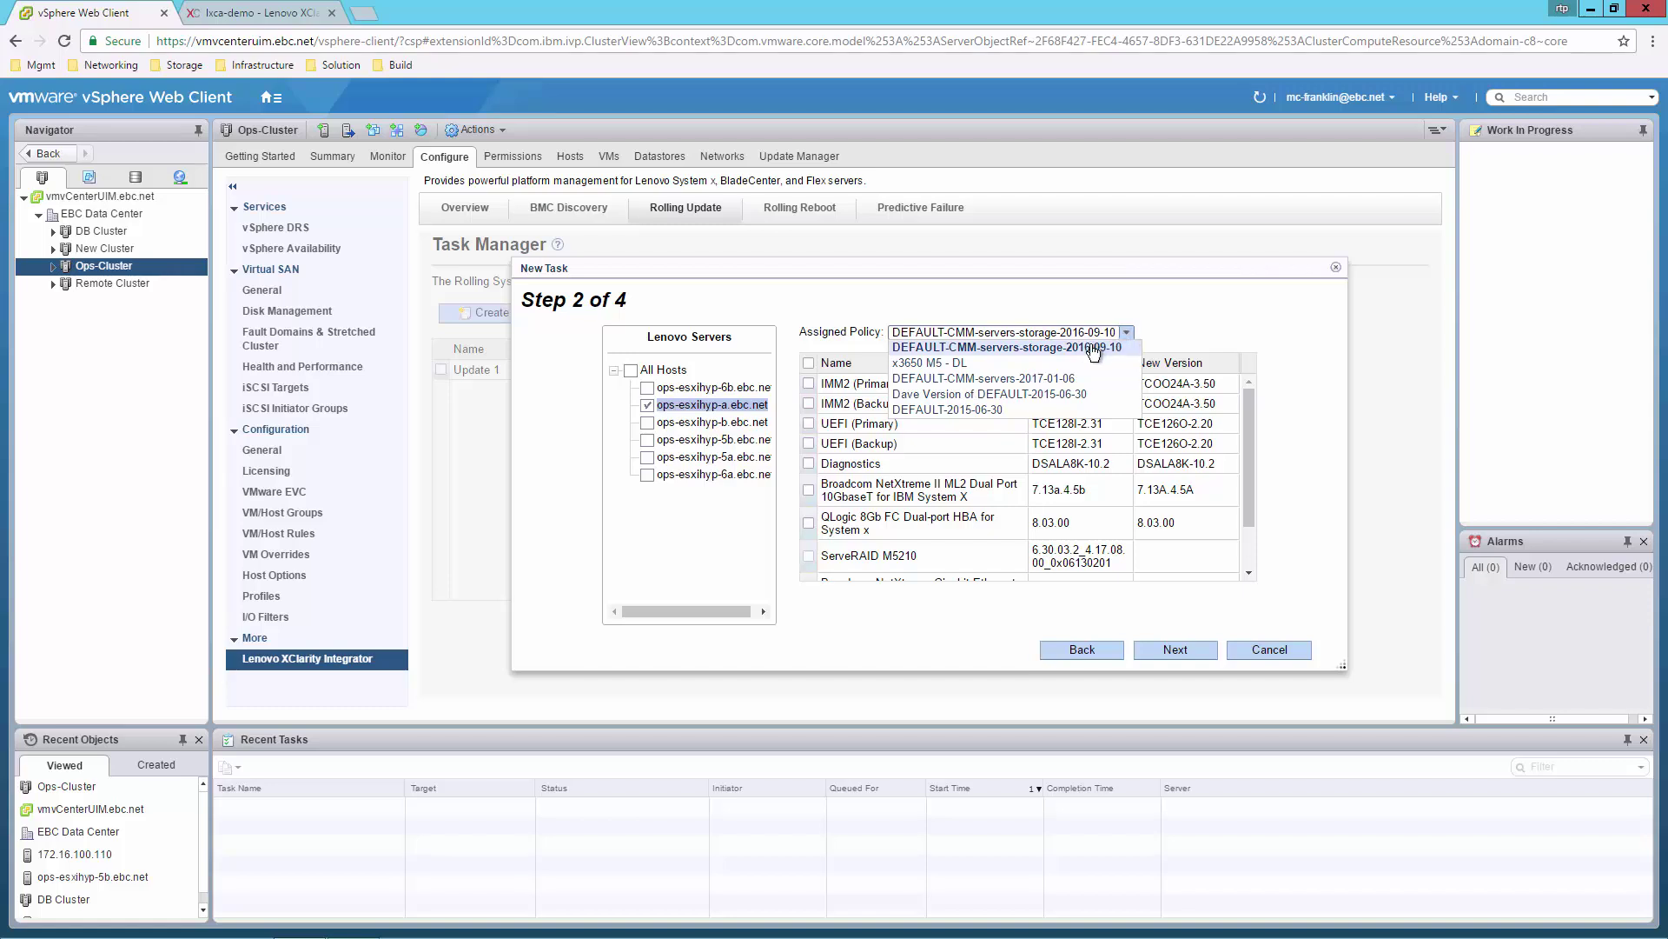
left_click(1065, 379)
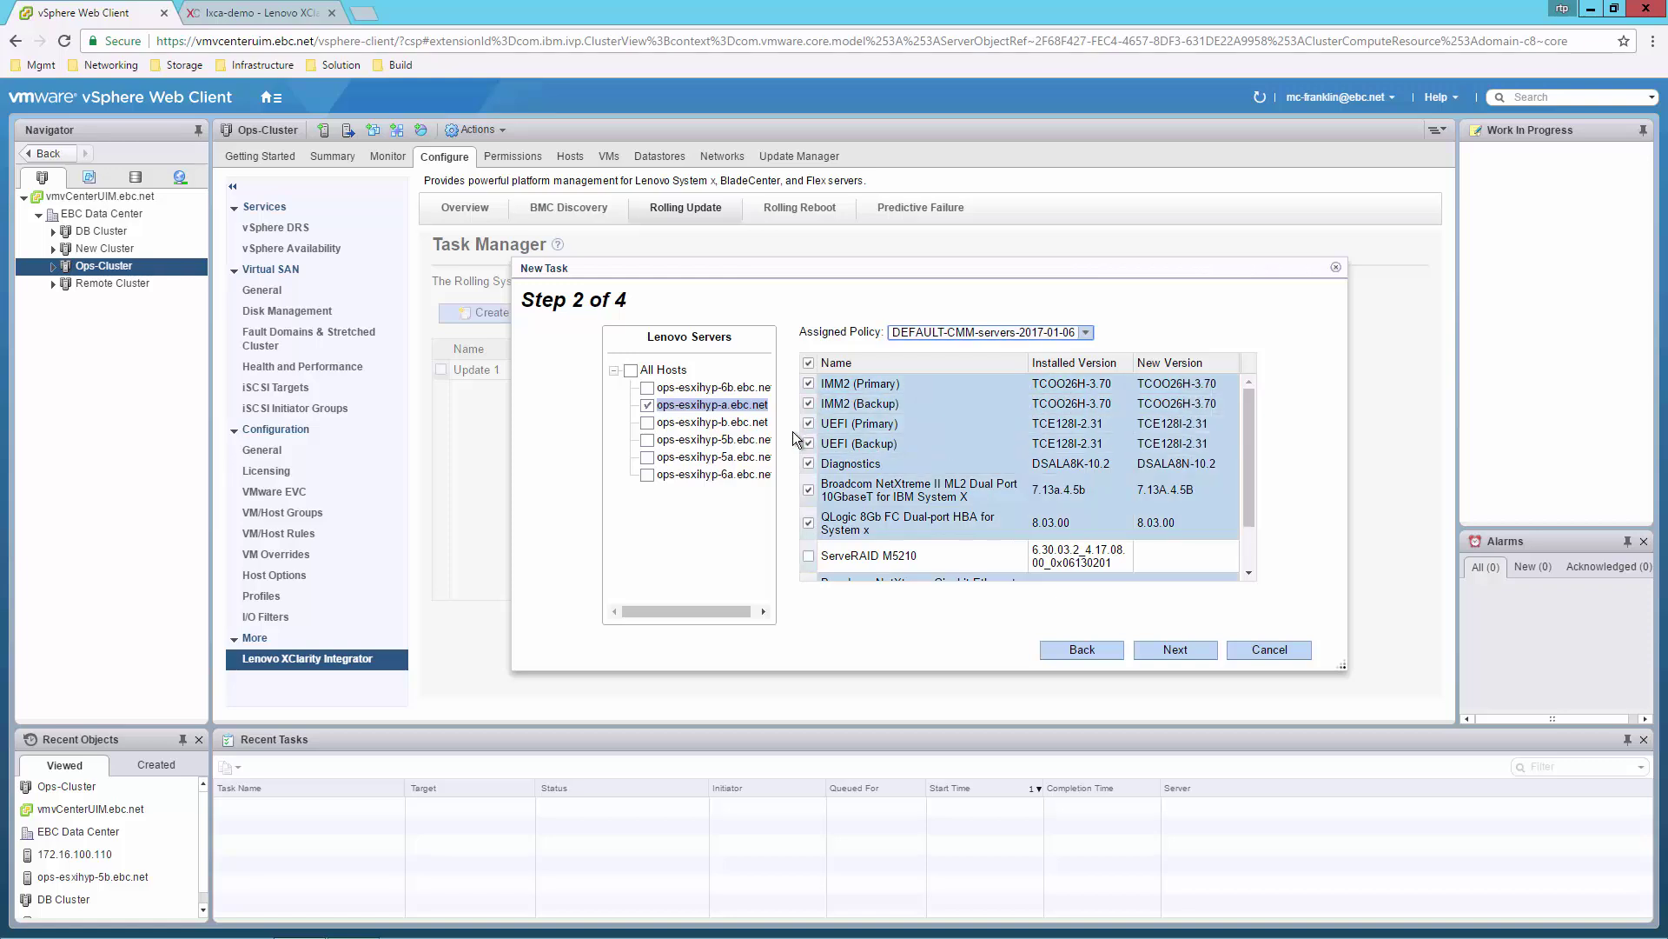
left_click(652, 424)
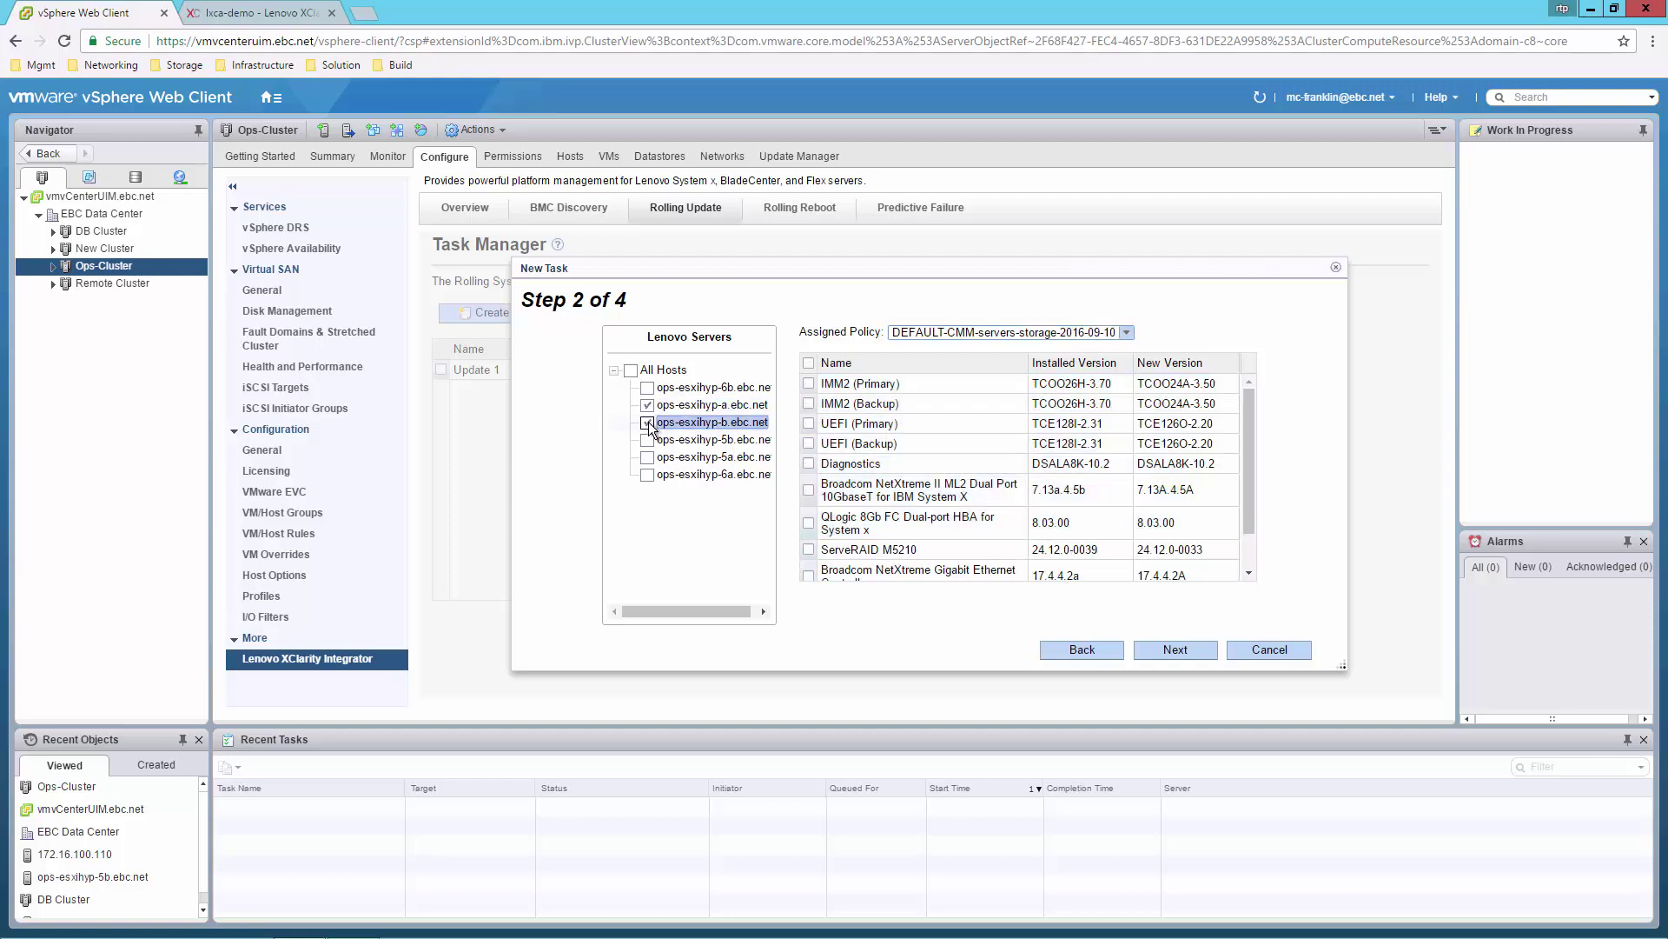
left_click(648, 424)
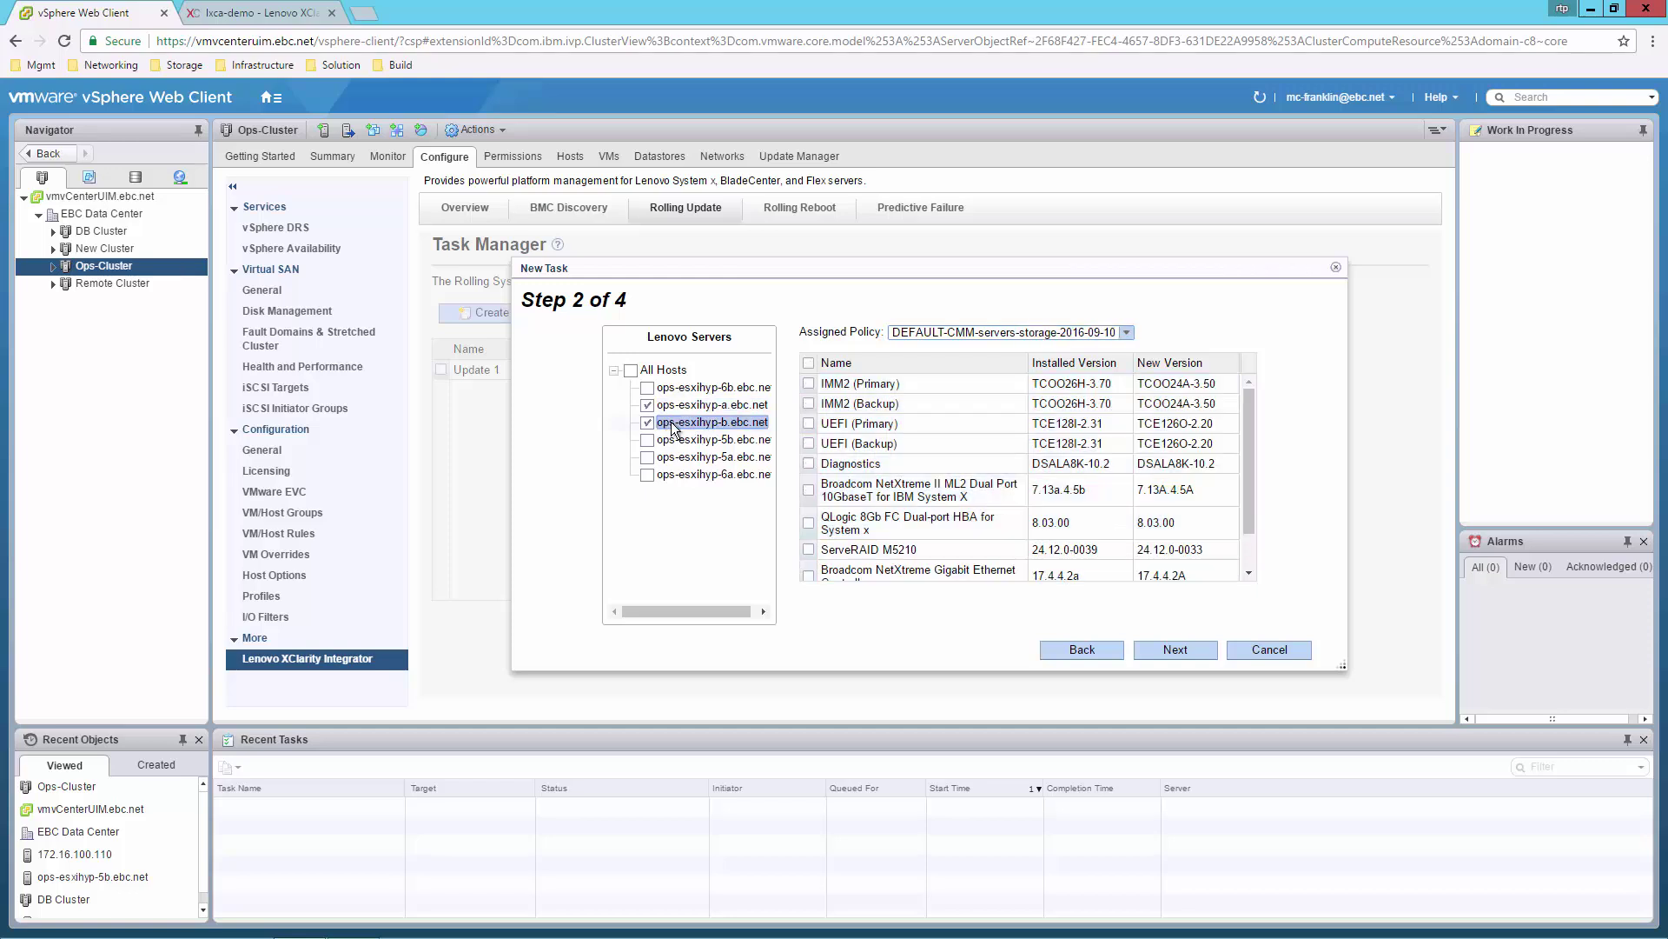
left_click(1127, 333)
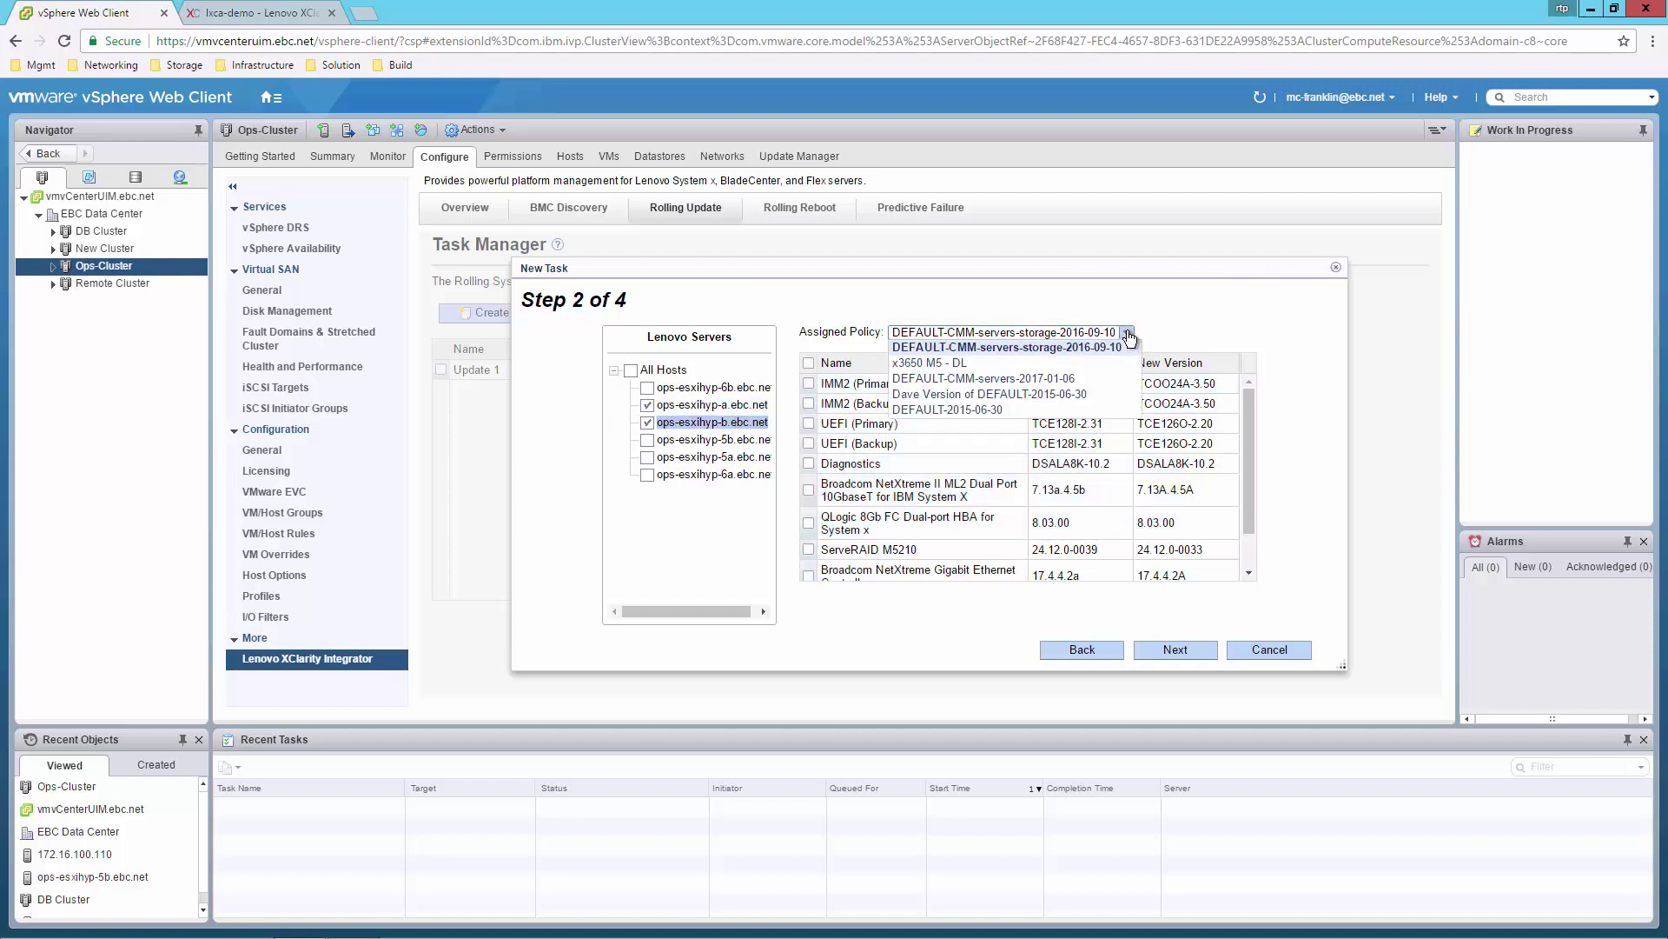
left_click(1056, 379)
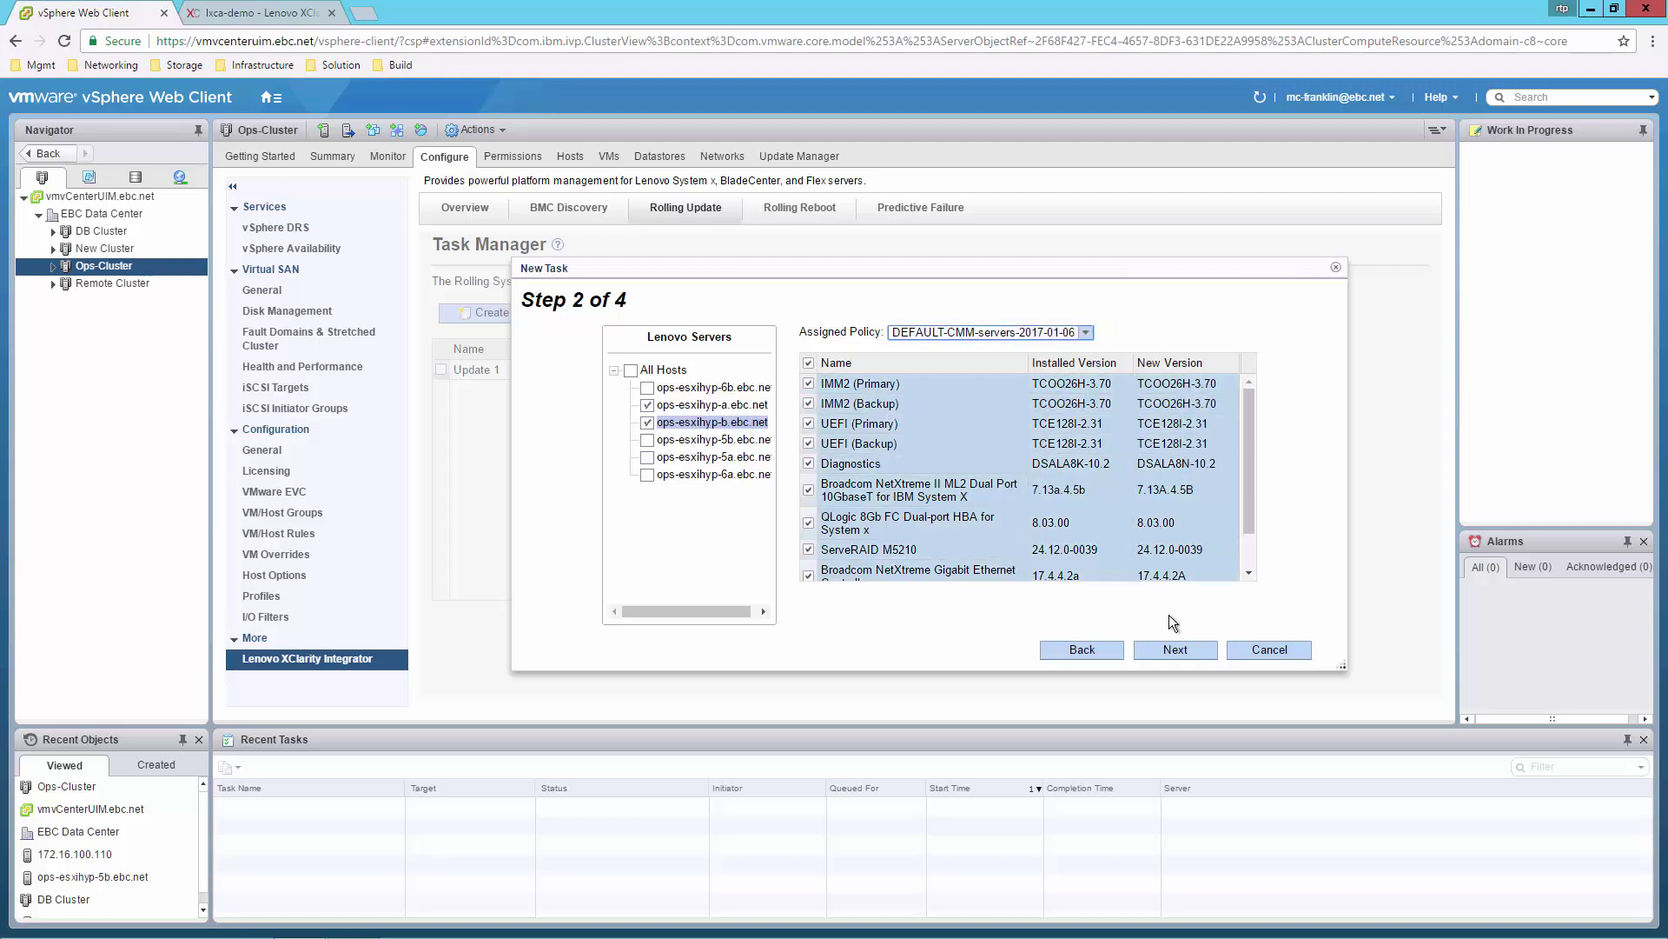
Step: Keep the default update options with VM evacuation and an immediate schedule, save Update 2, and refresh the task list
left_click(1175, 652)
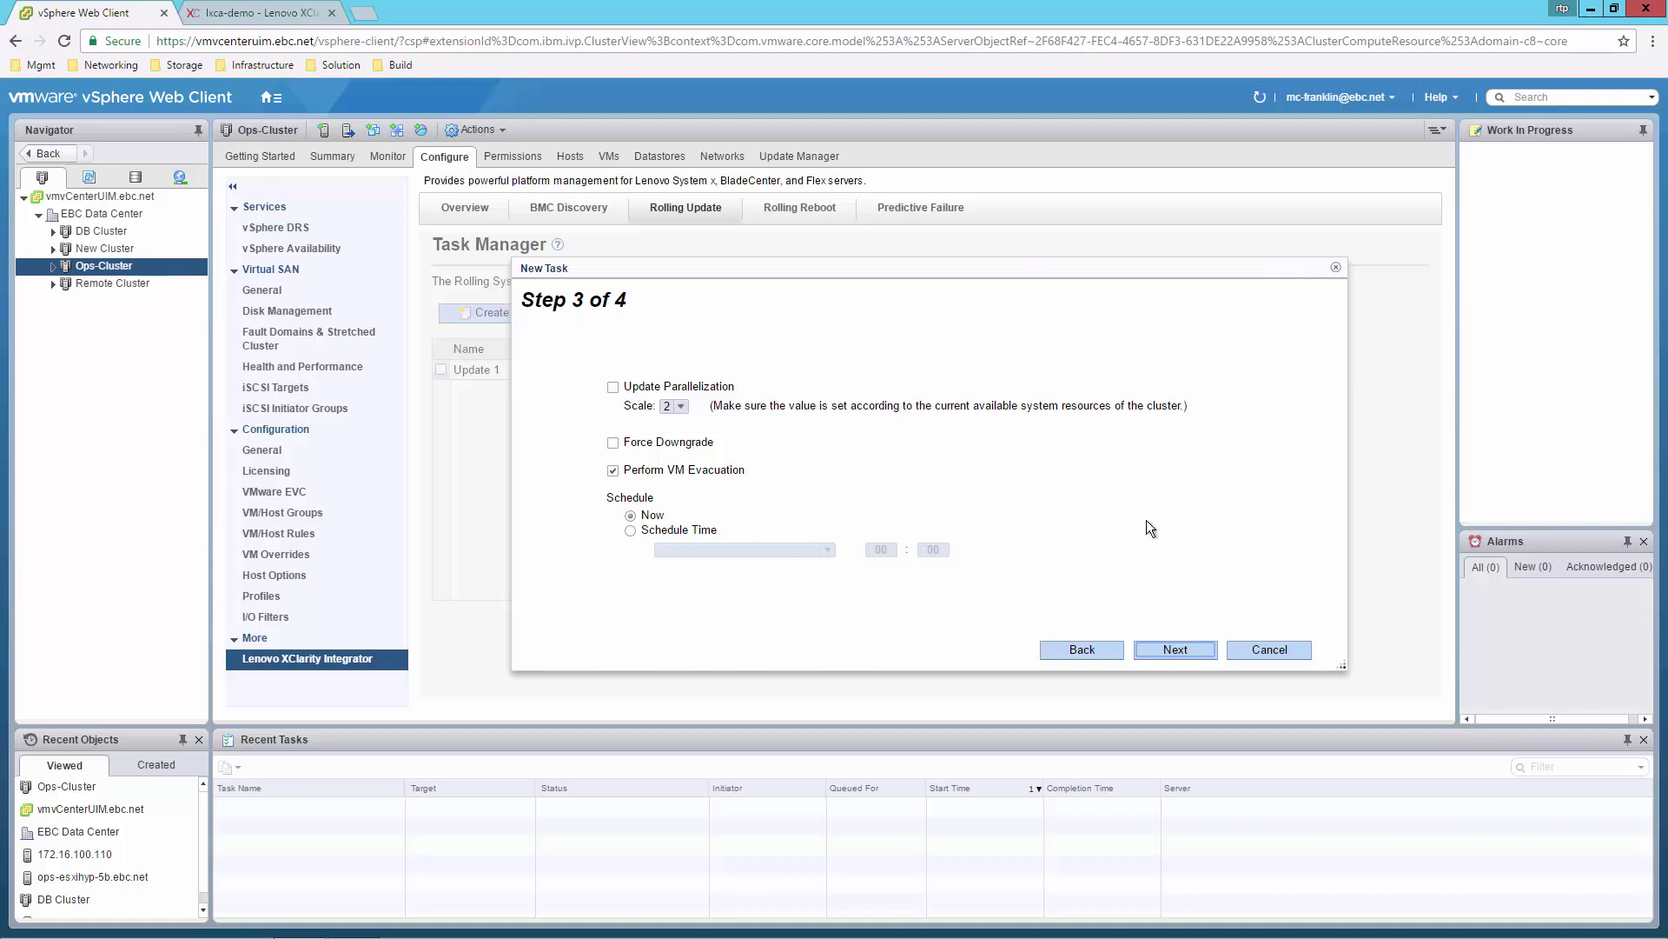
left_click(1174, 650)
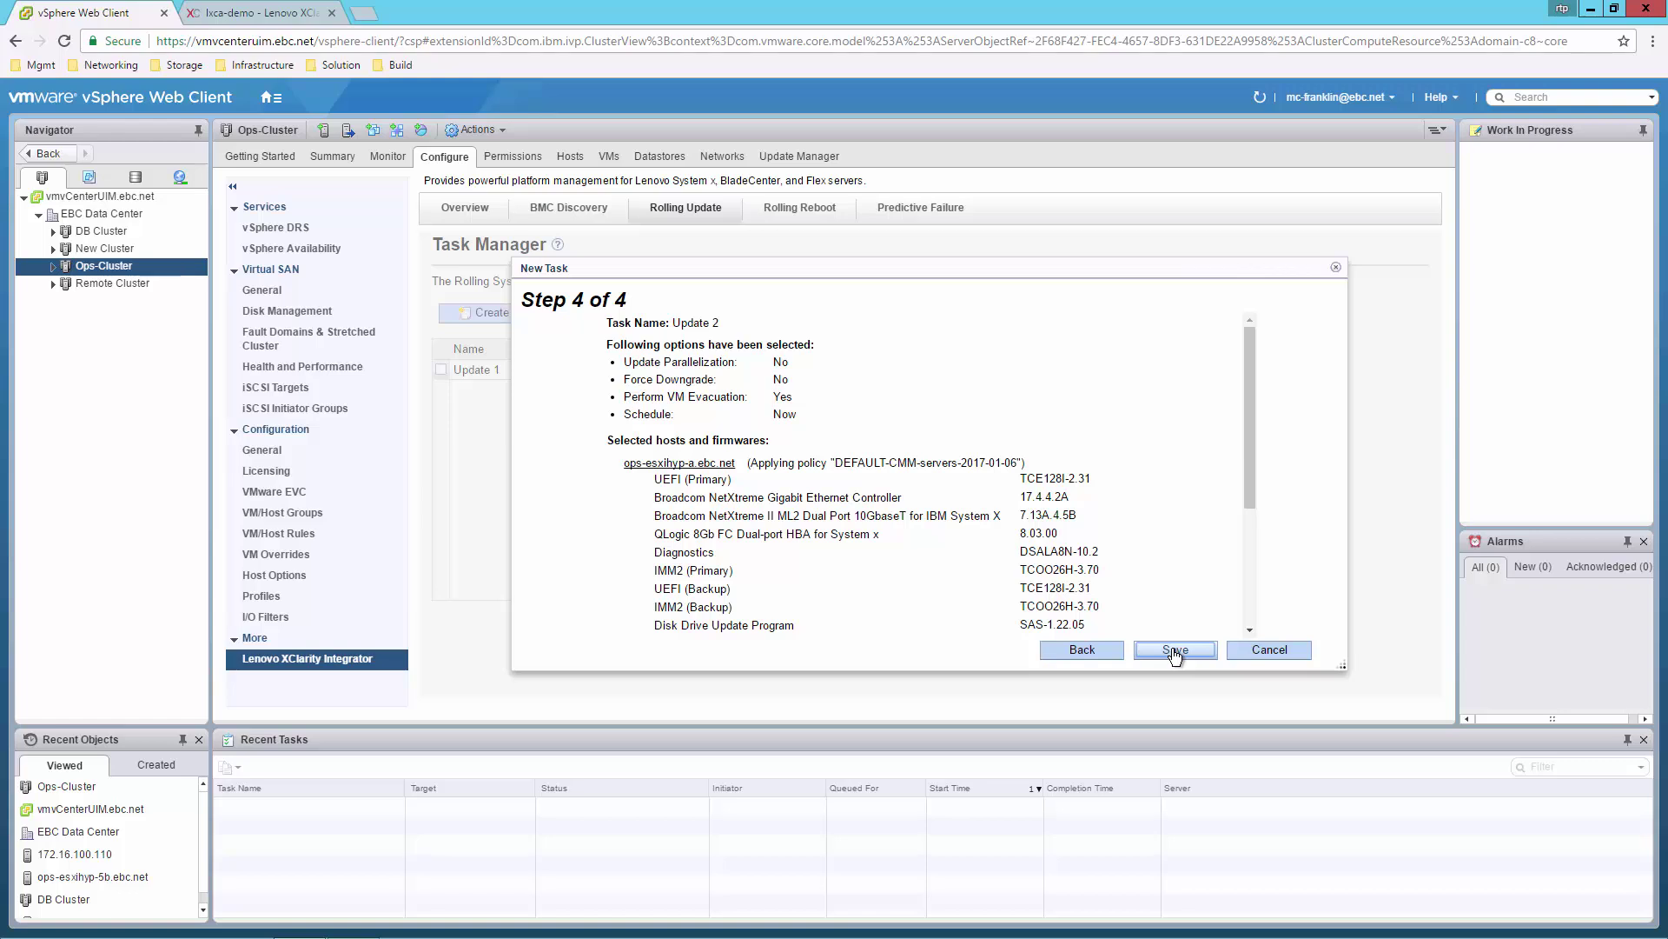
left_click(1174, 652)
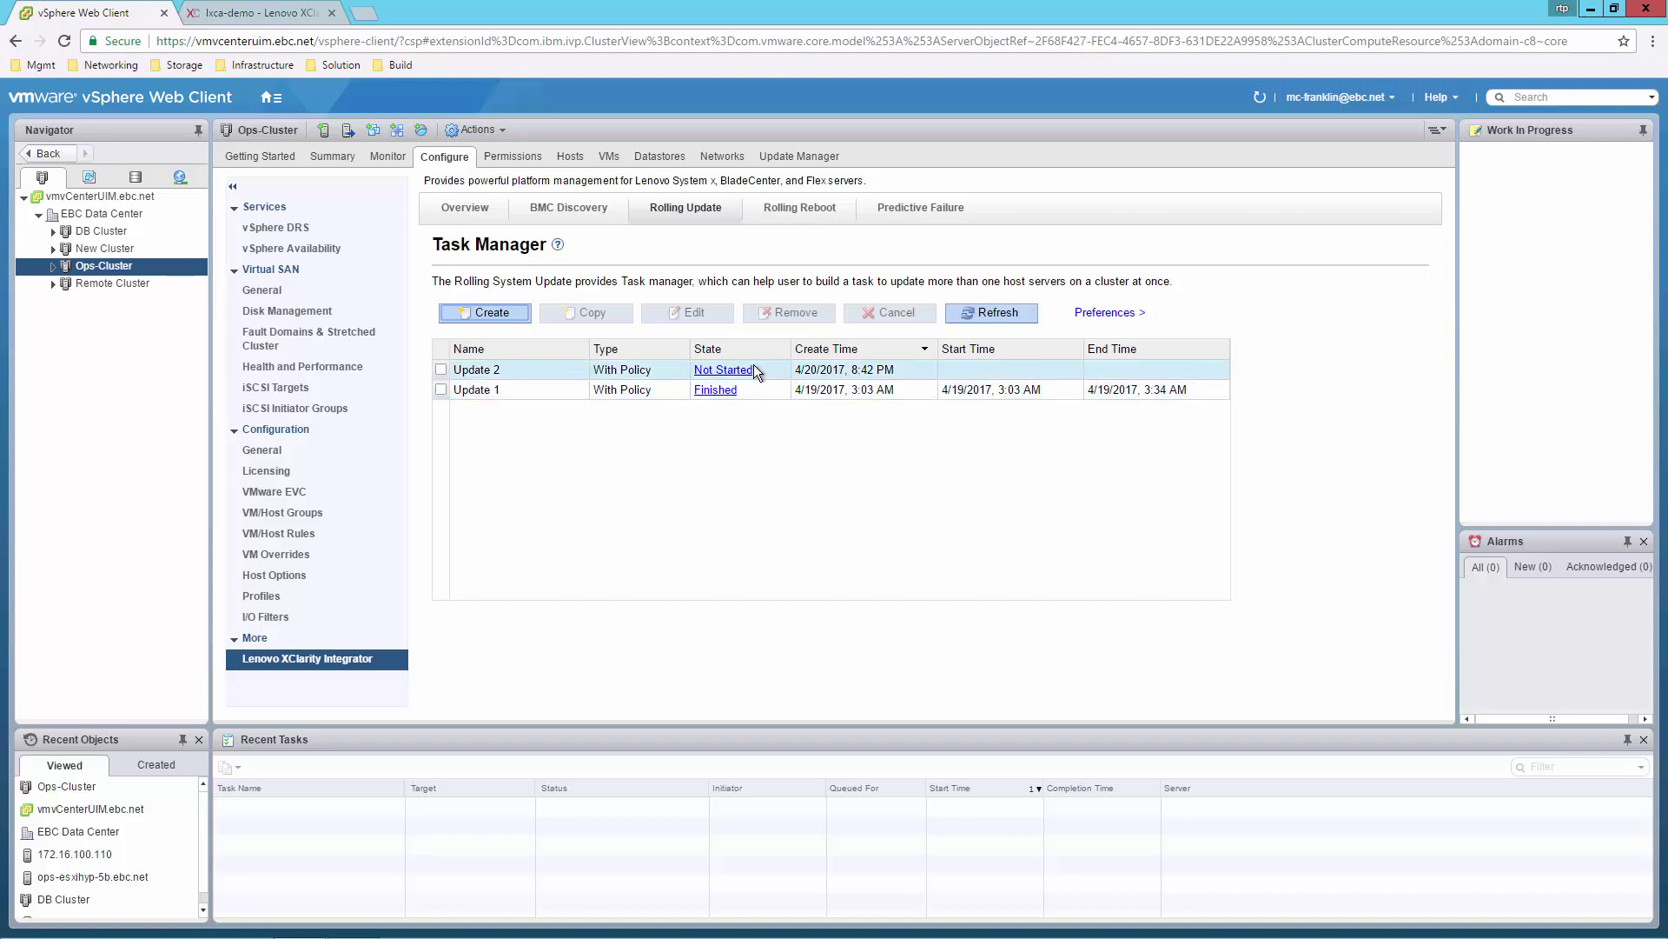
left_click(997, 315)
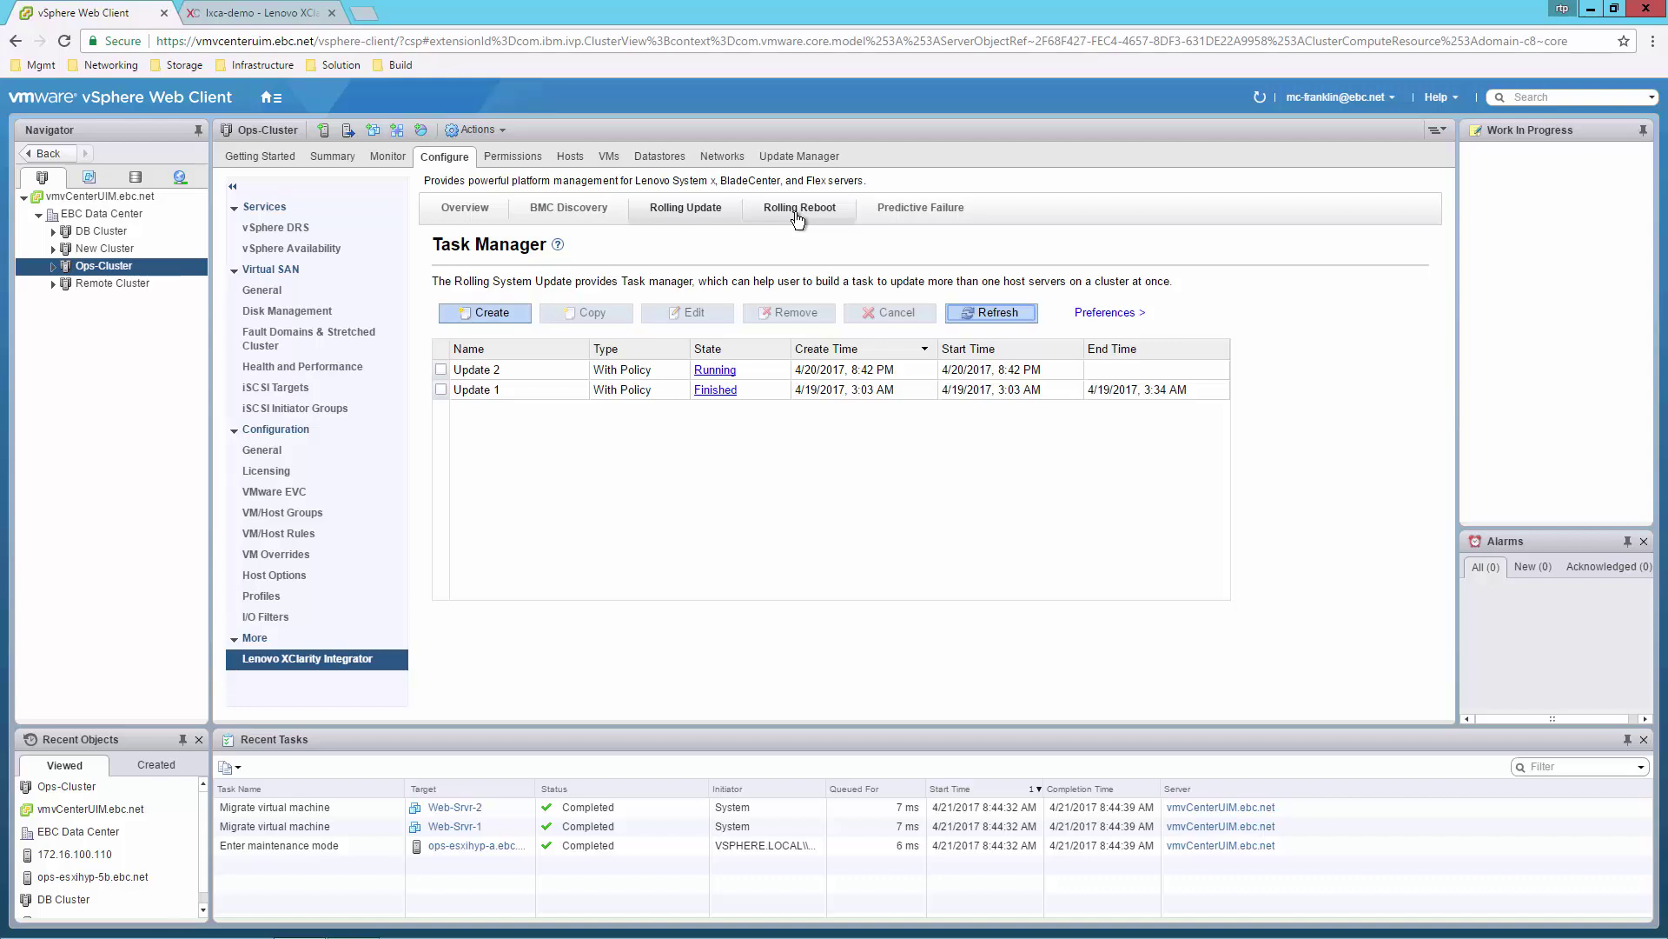
Step: Review the predictive failure policy applied to host ops-esxihyp-5b and close it without changes
left_click(915, 210)
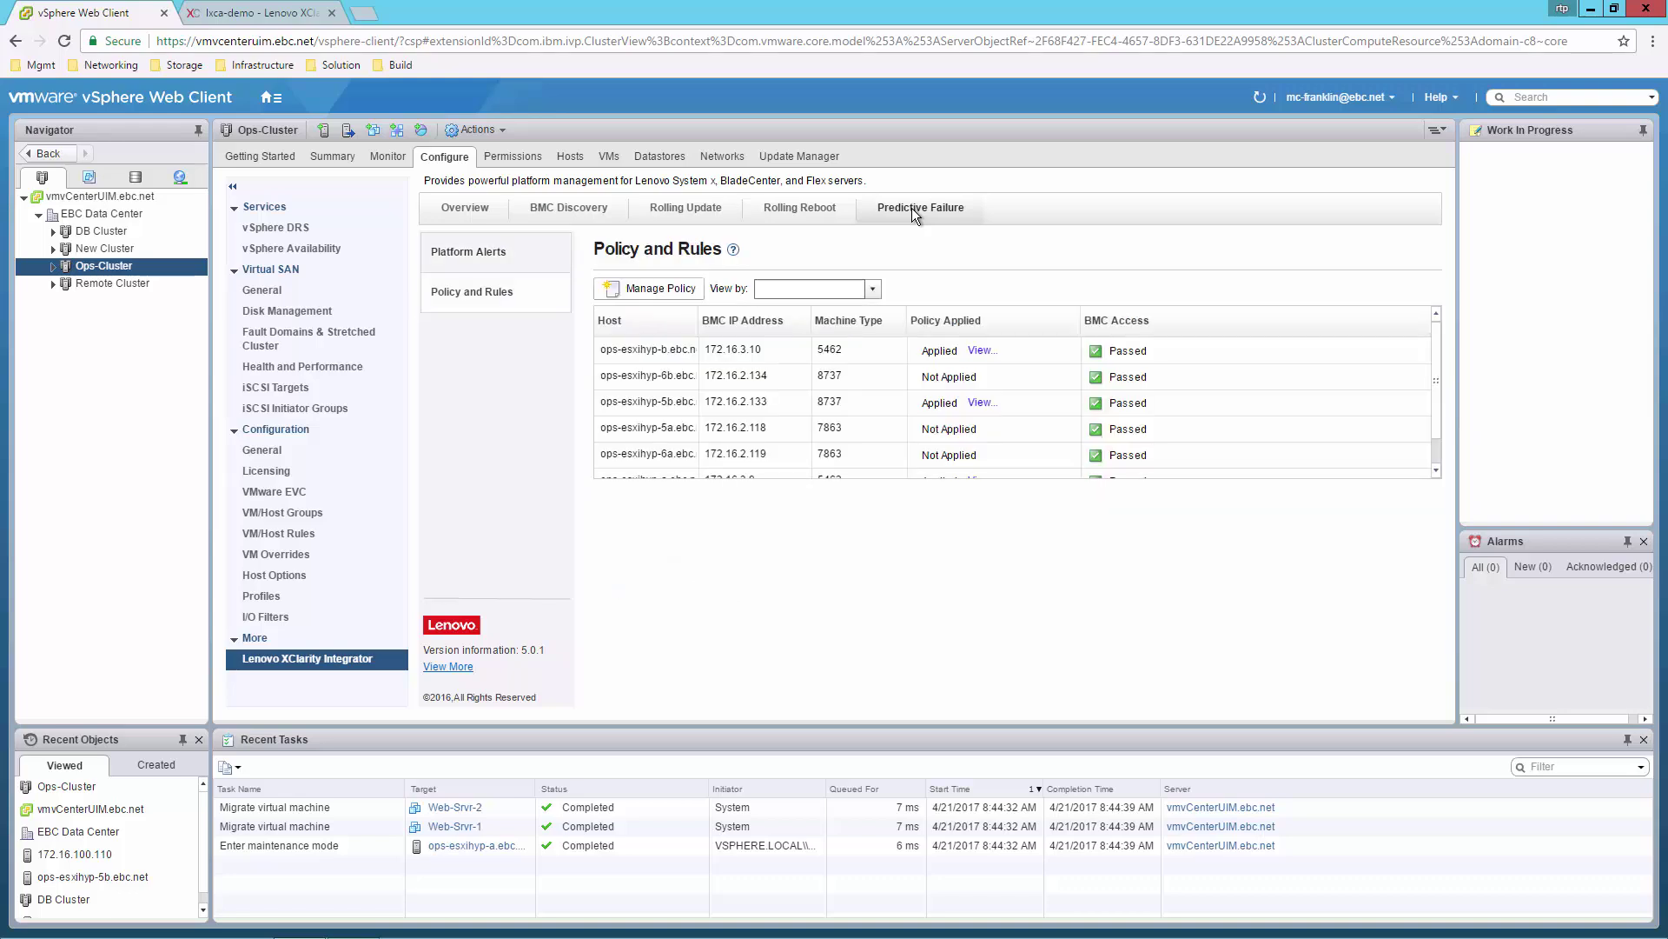
left_click(980, 404)
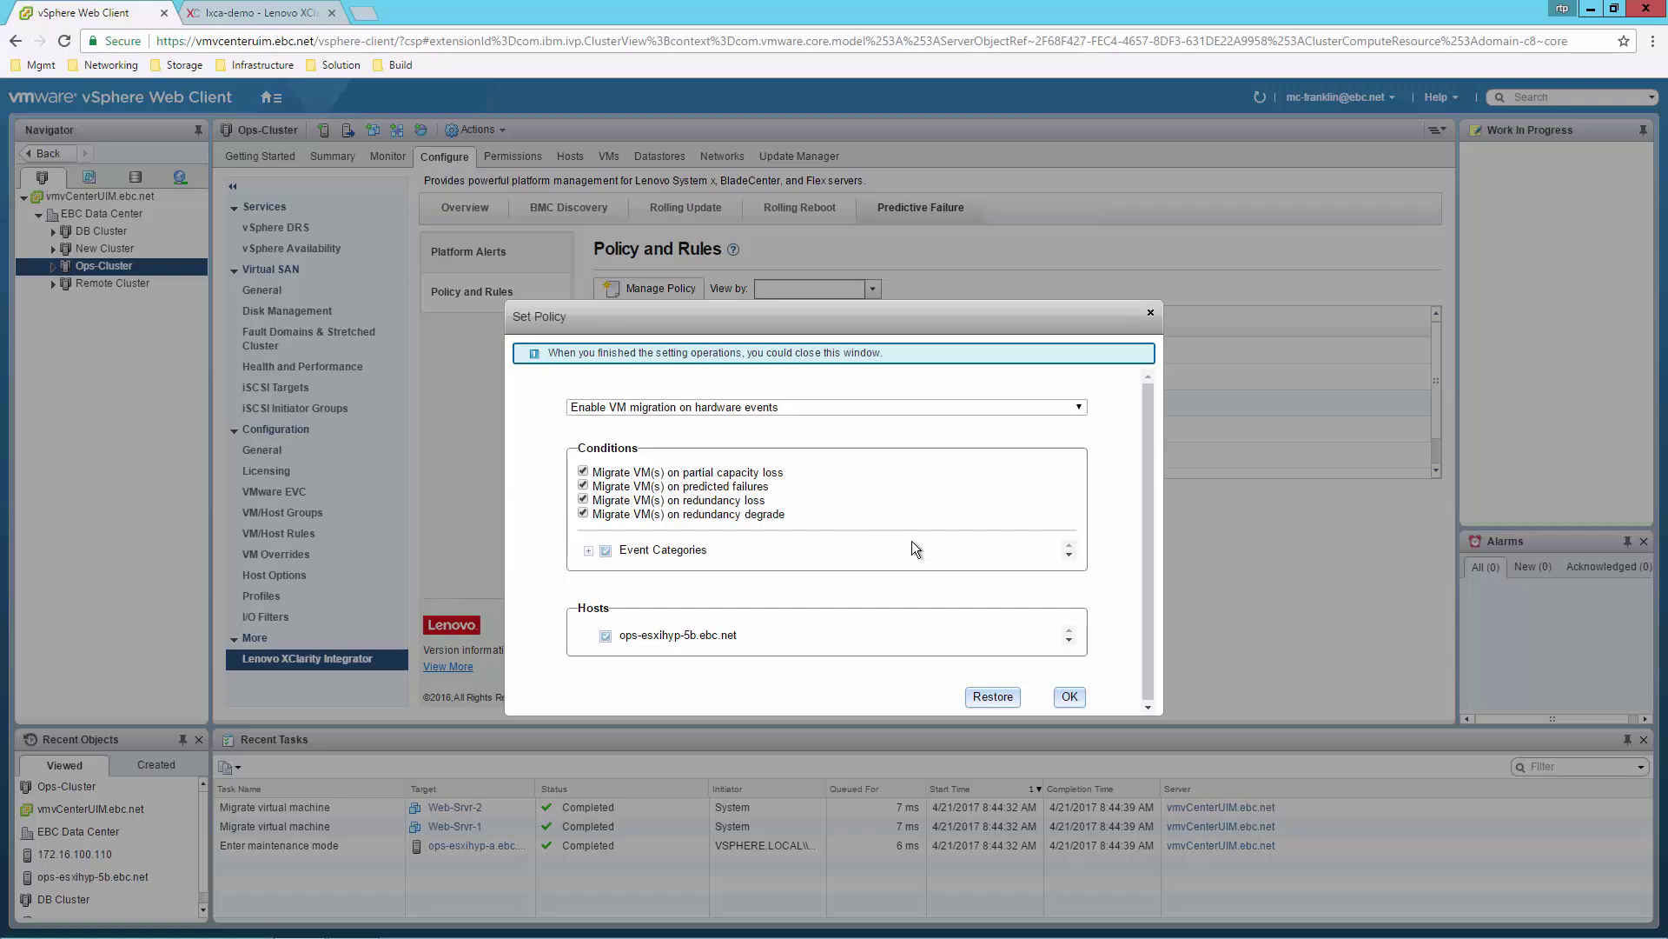
left_click(1150, 313)
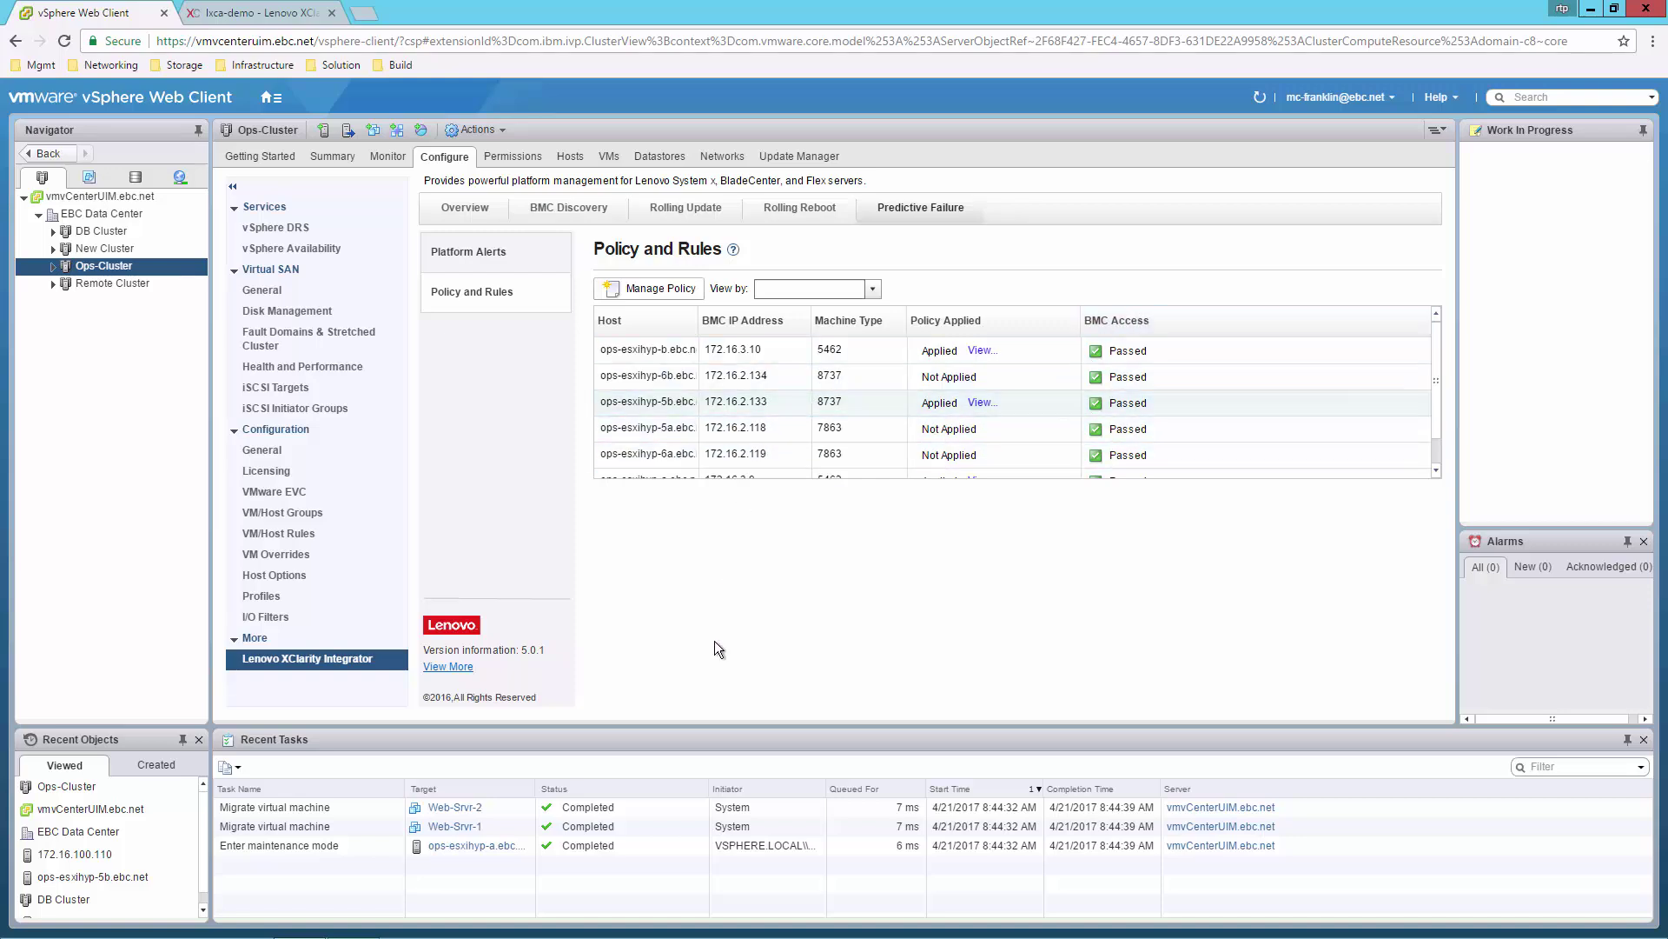
Step: Launch the warning-sign shortcut outside the browser and expand Ops-Cluster in the inventory to check its hosts
mouse_move(677, 935)
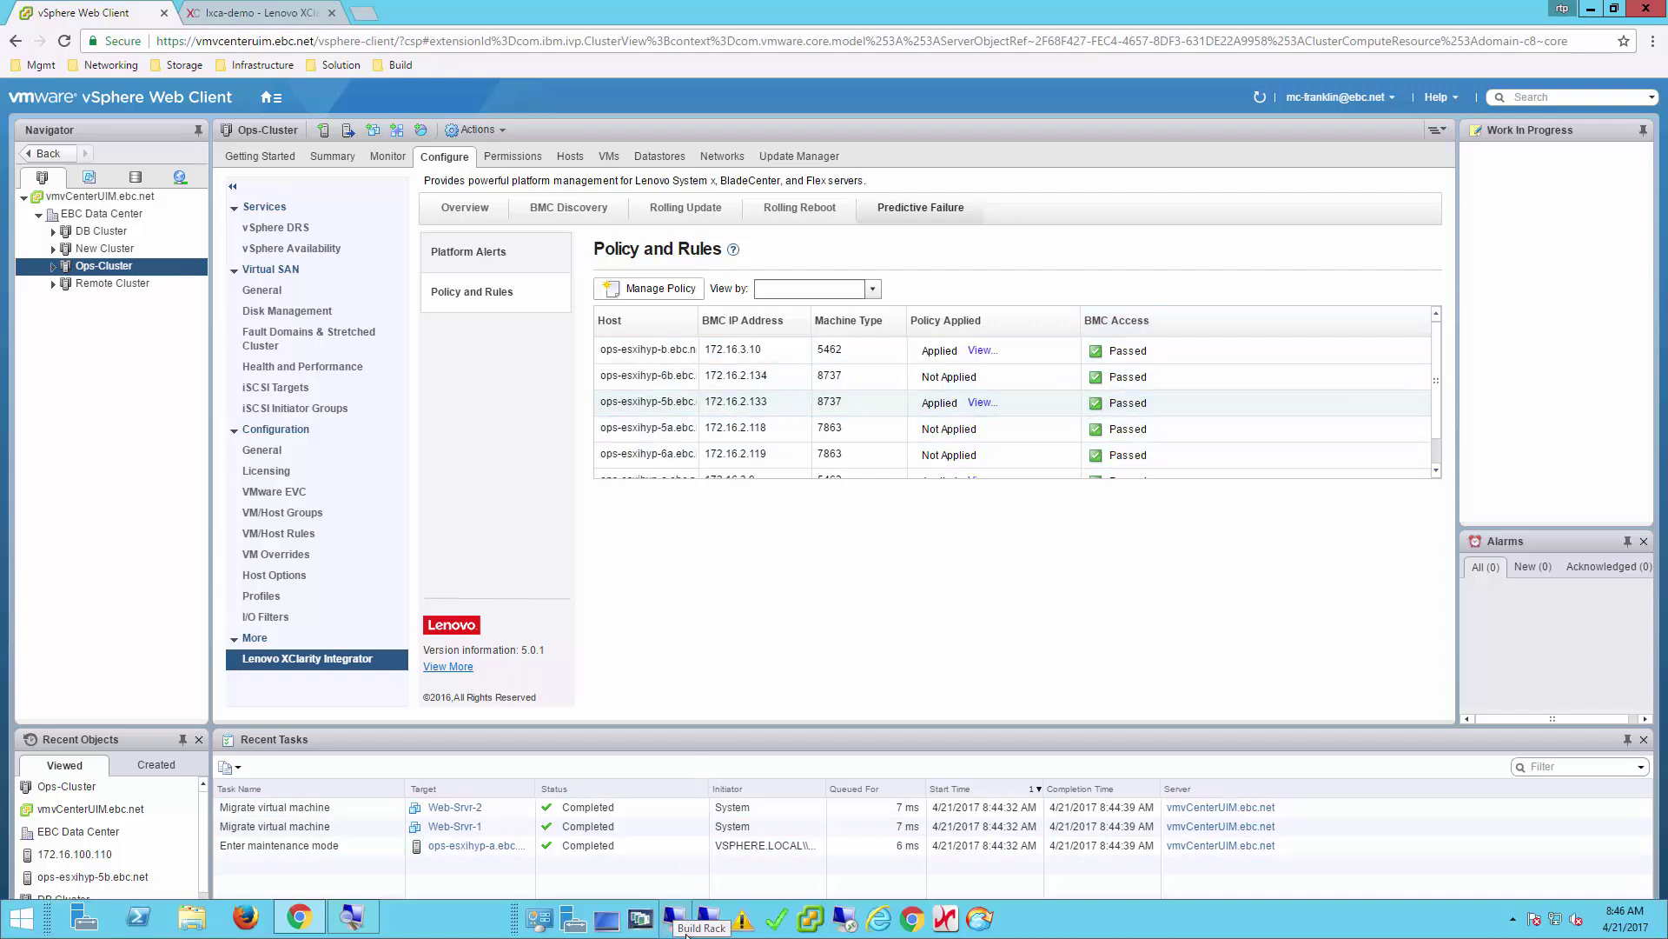
left_click(740, 923)
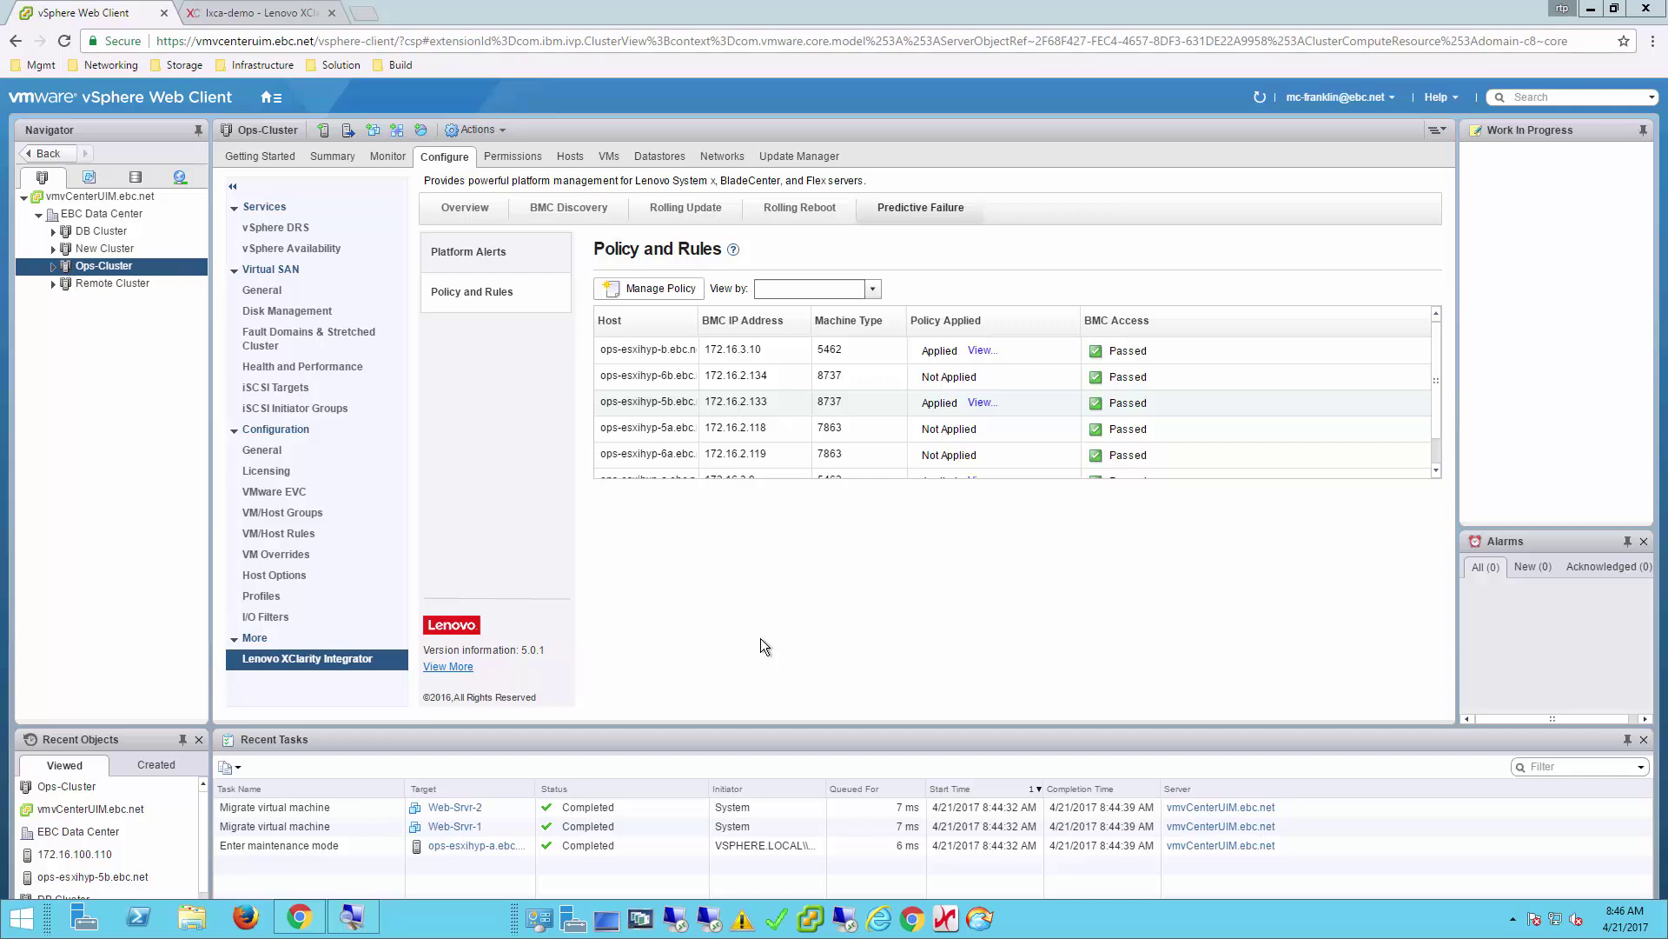
left_click(53, 266)
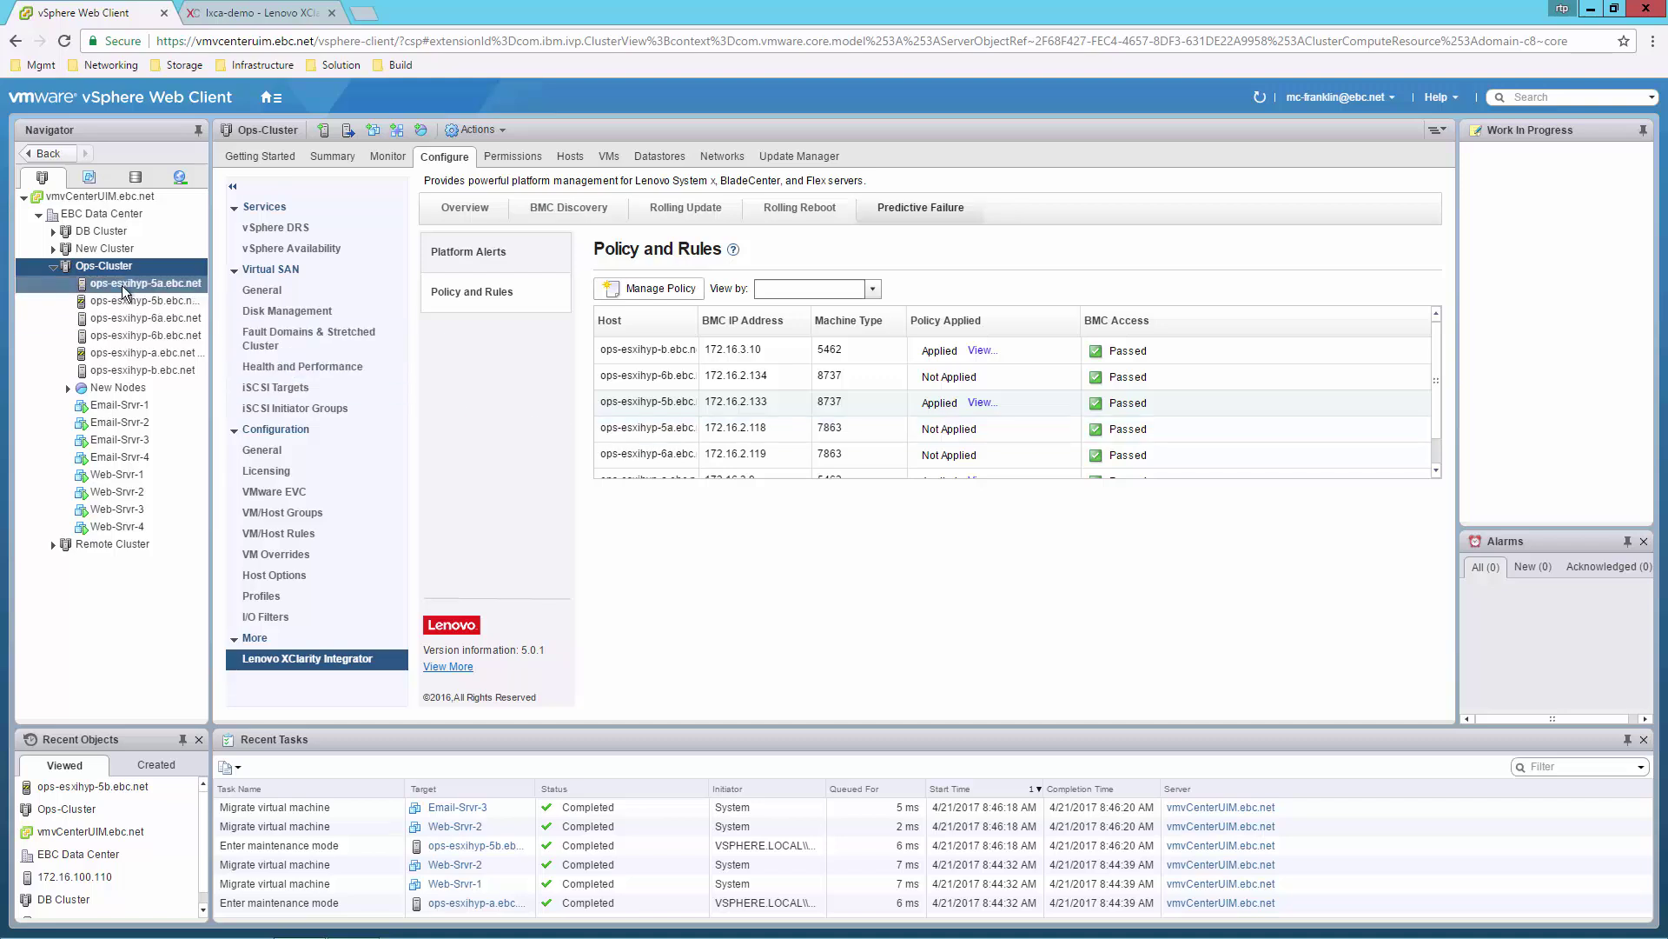
Step: Open the Lenovo XClarity Integrator system overview for host 172.16.100.110 in New Cluster
left_click(52, 249)
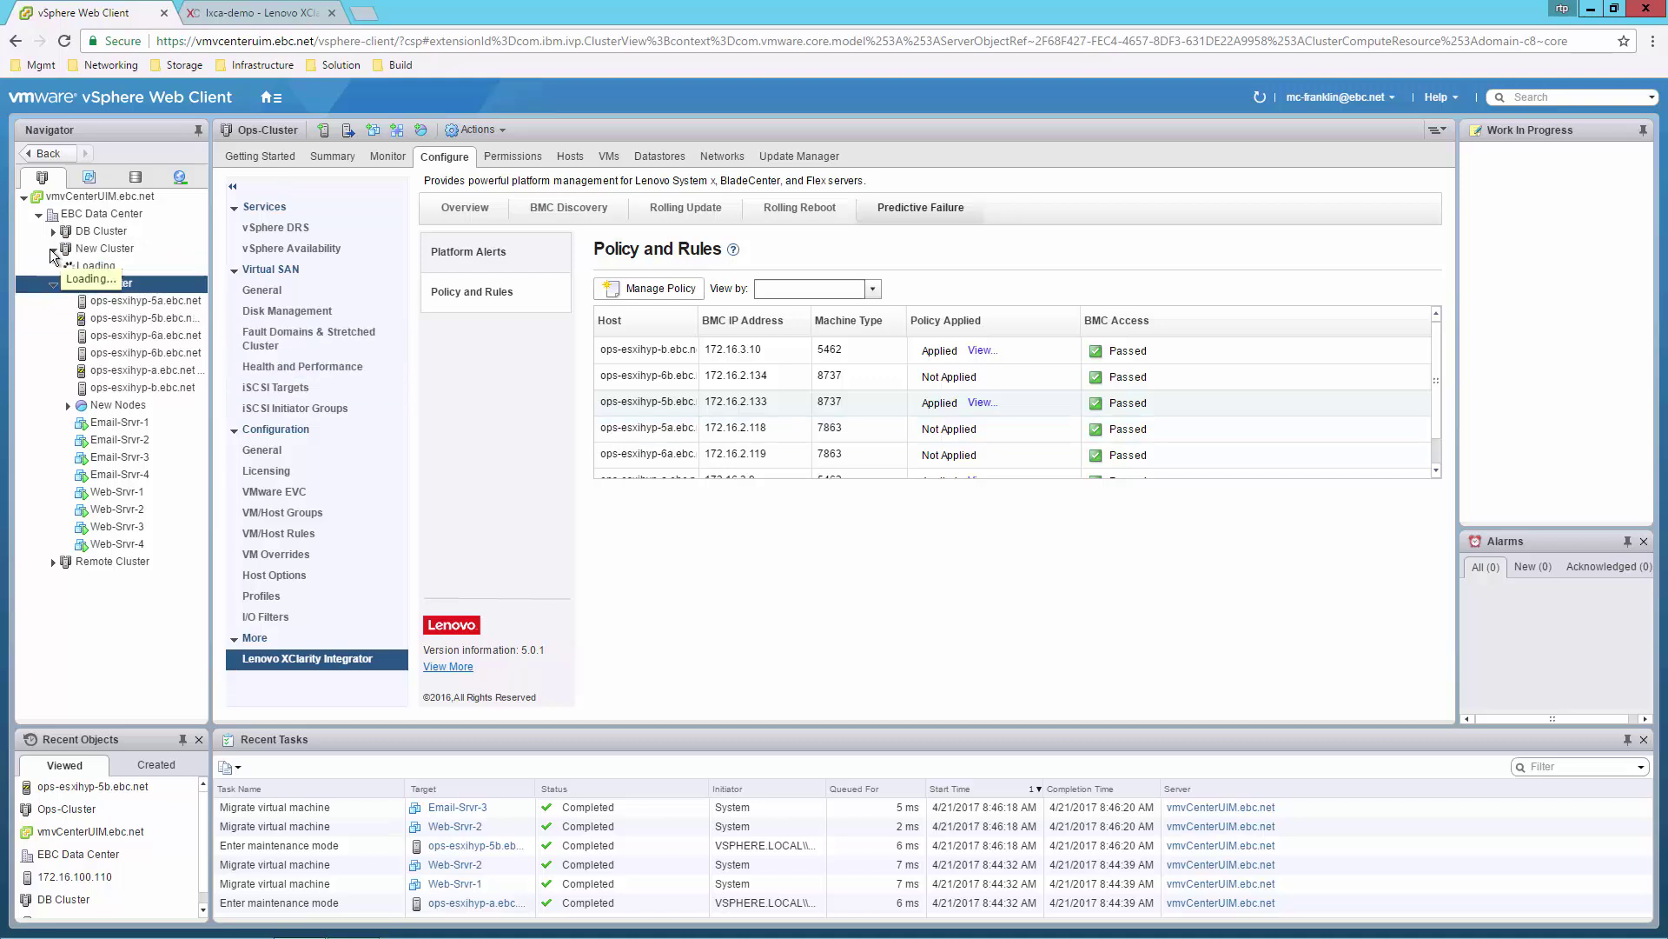
left_click(160, 264)
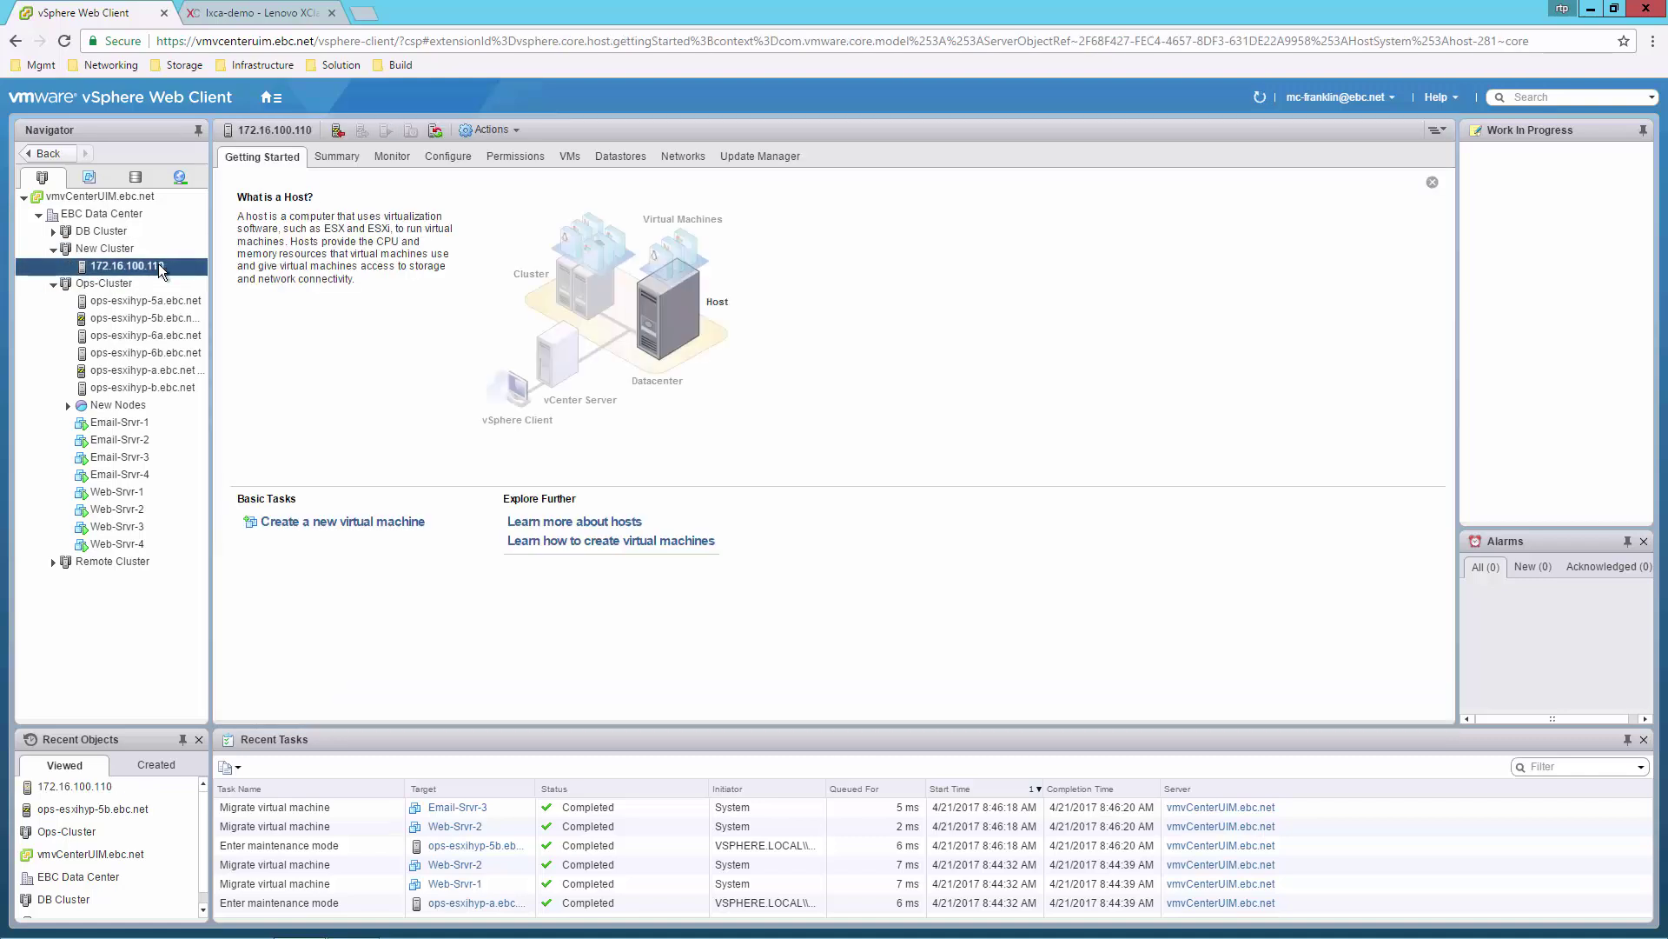
left_click(450, 164)
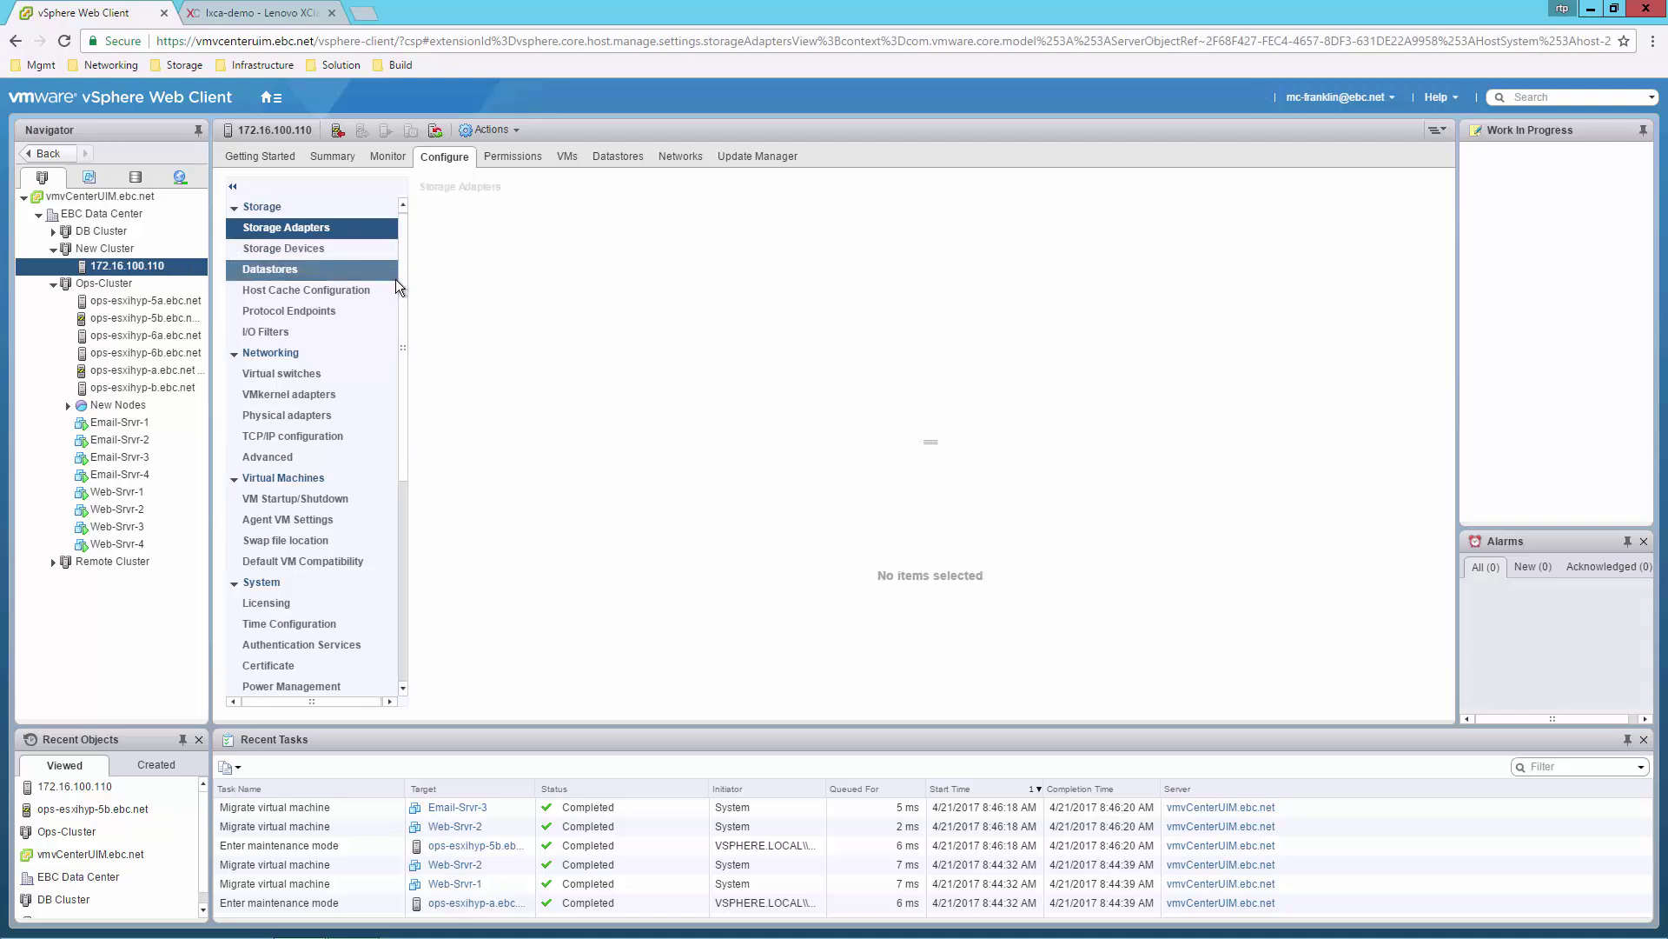
left_click_drag(403, 294, 403, 586)
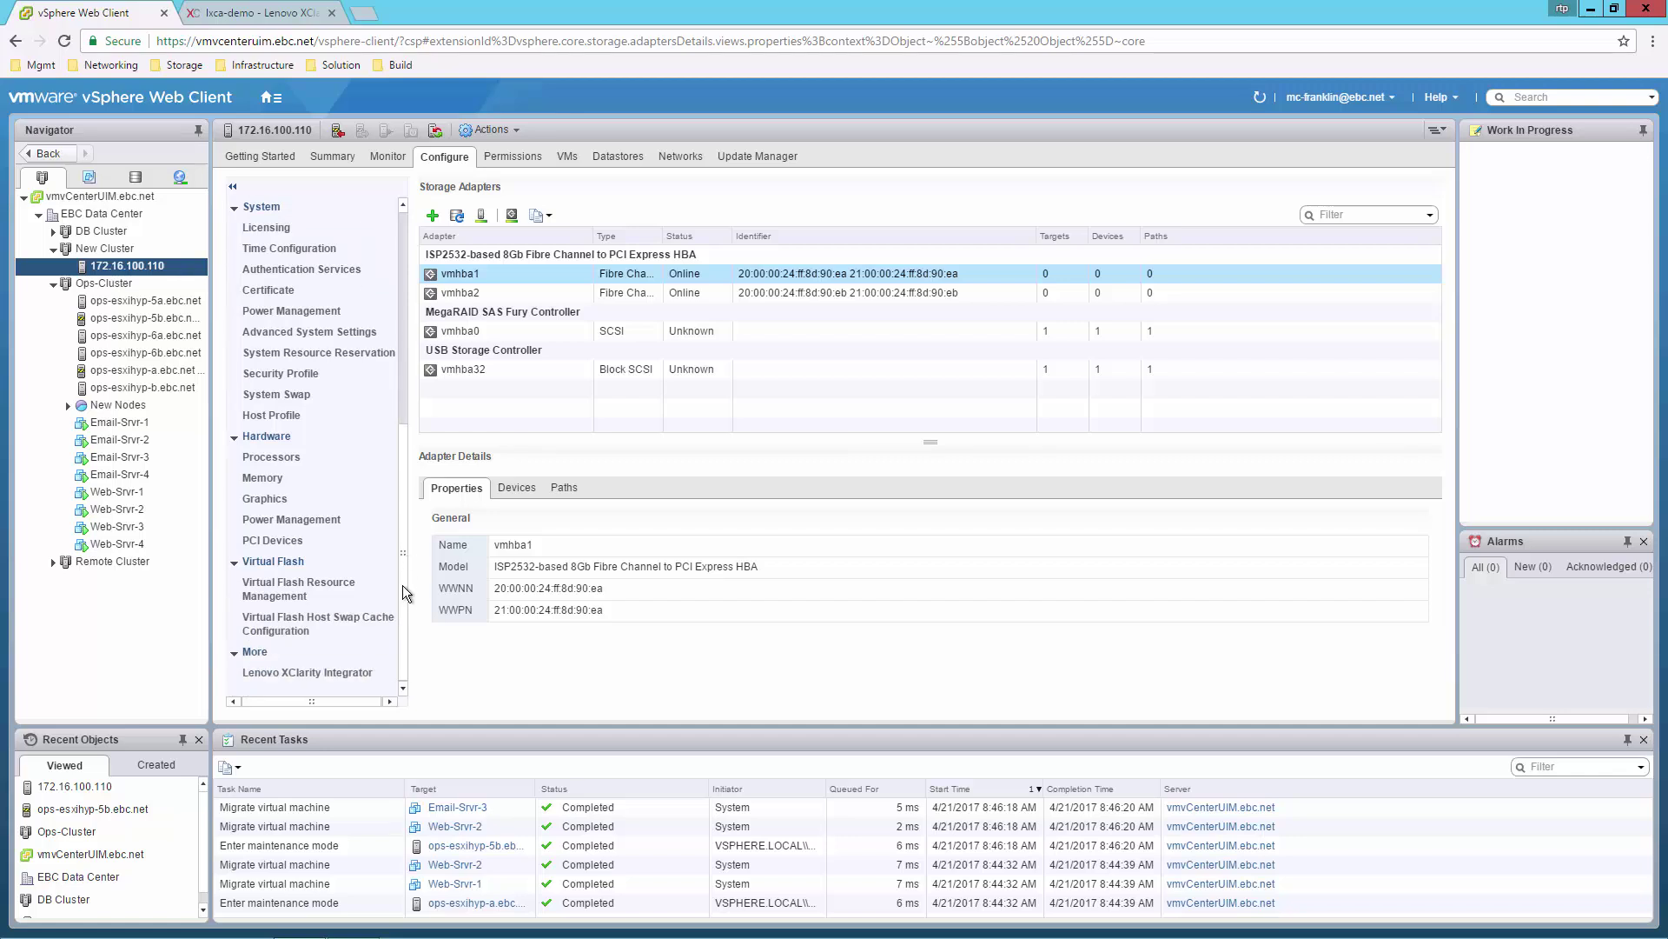
left_click(336, 671)
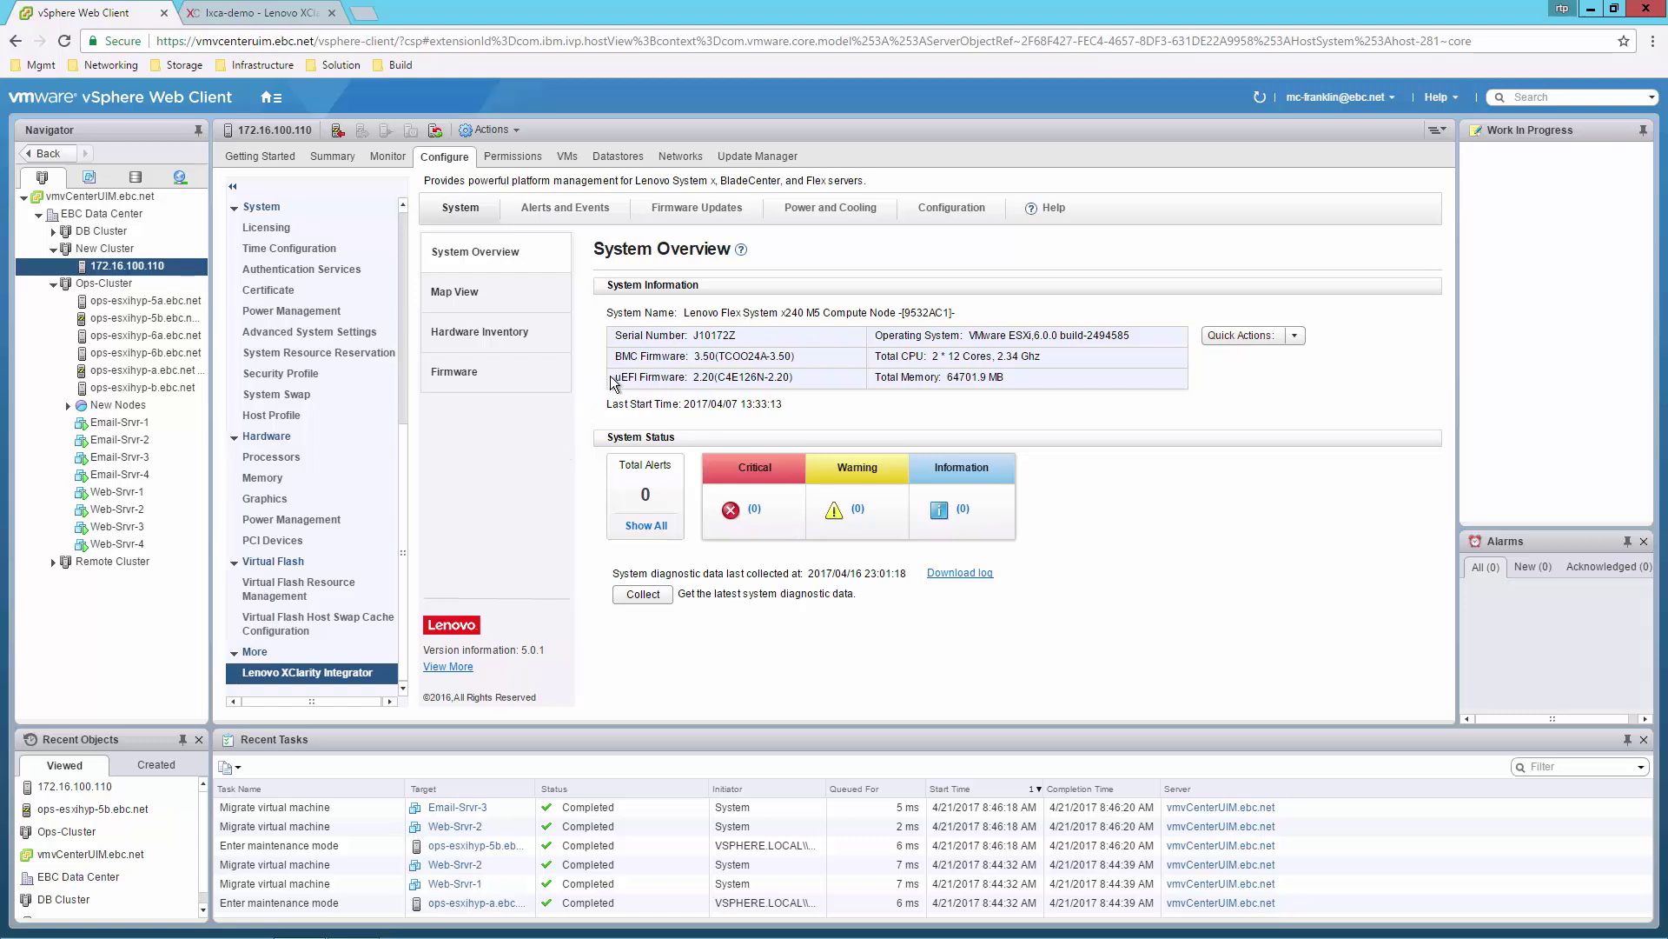
Step: Examine the host's hardware inventory, including its memory, processor and RAID details
left_click(503, 327)
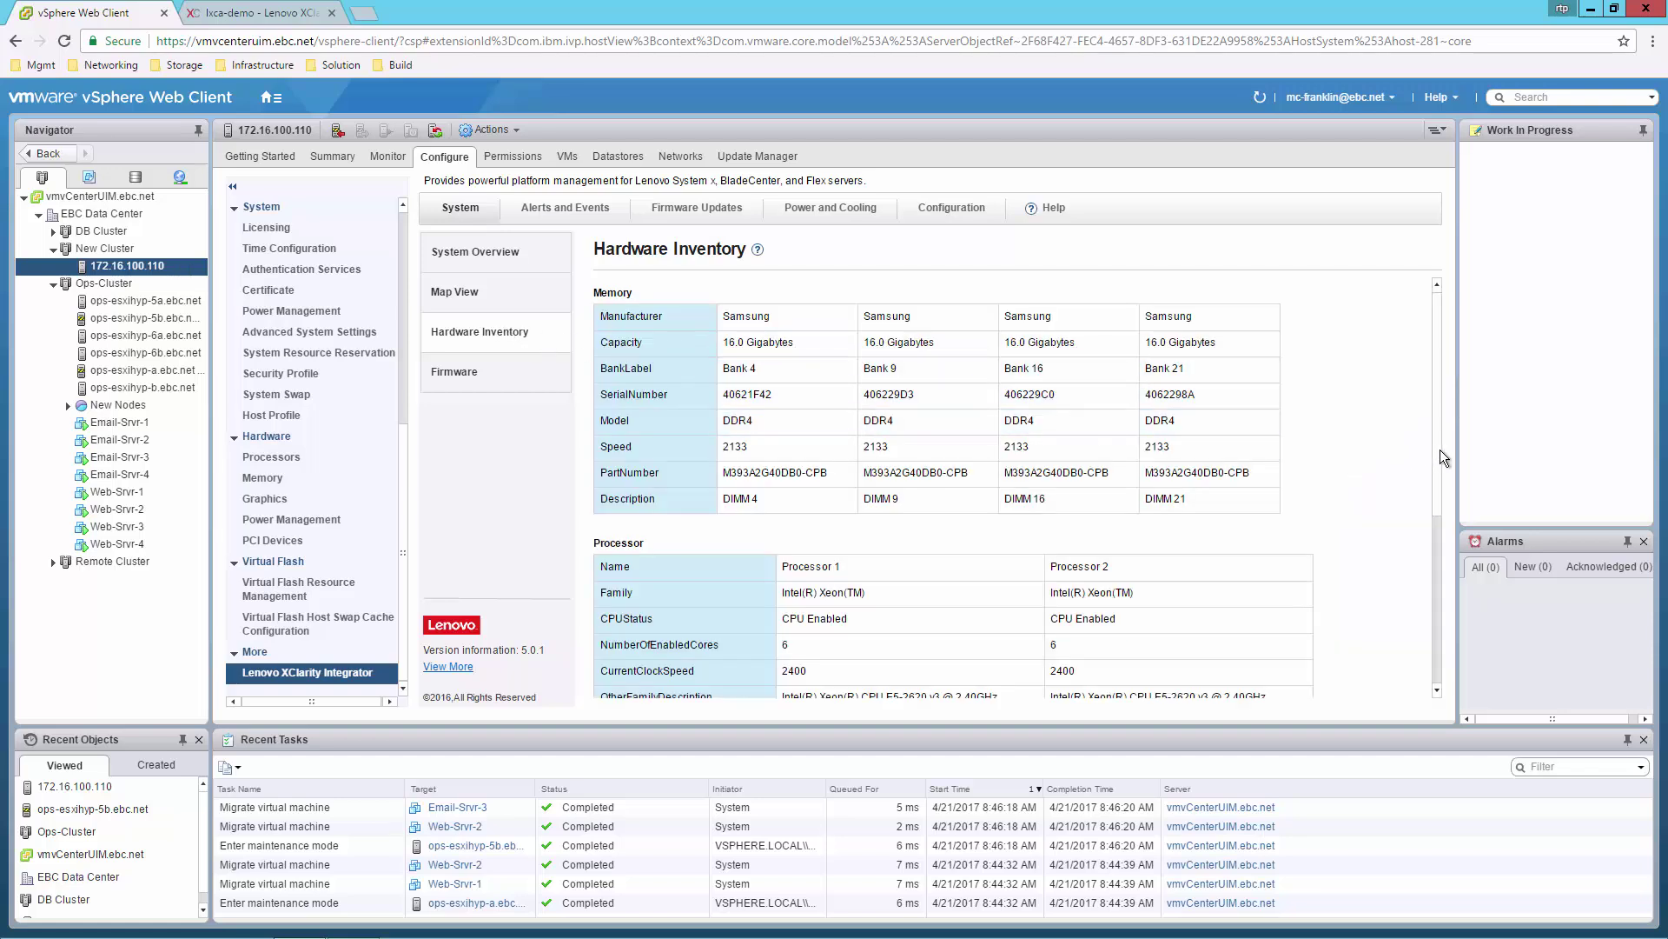
scroll(1440, 451, "down", 3)
scroll(1450, 500, "down", 3)
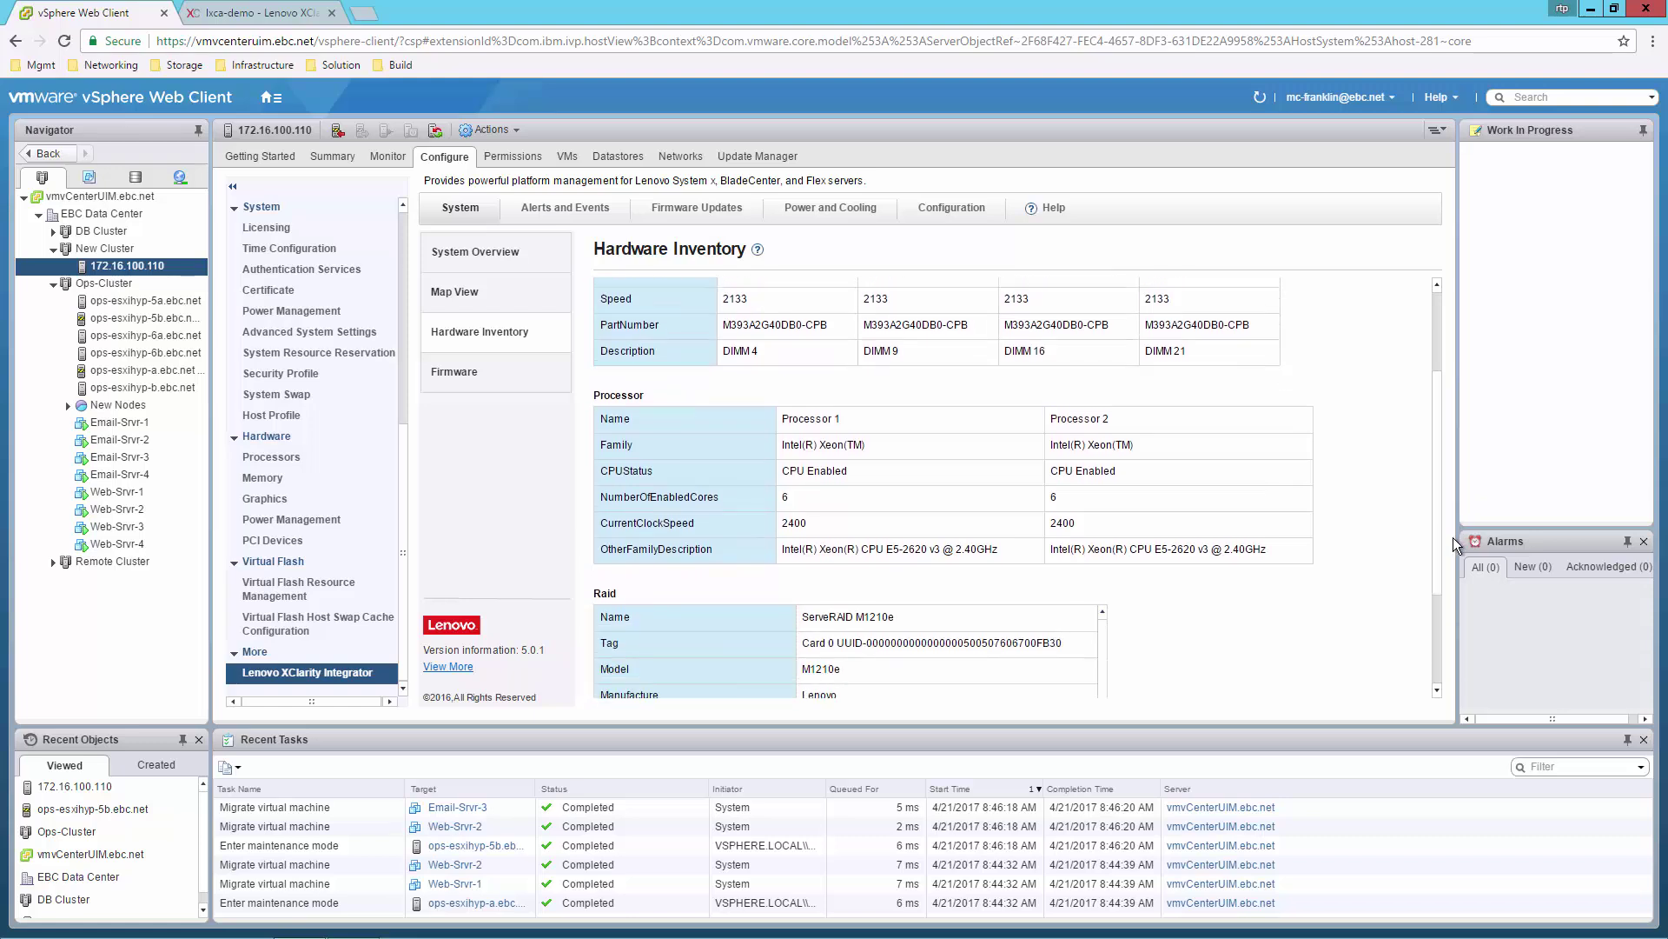
scroll(1453, 538, "up", 5)
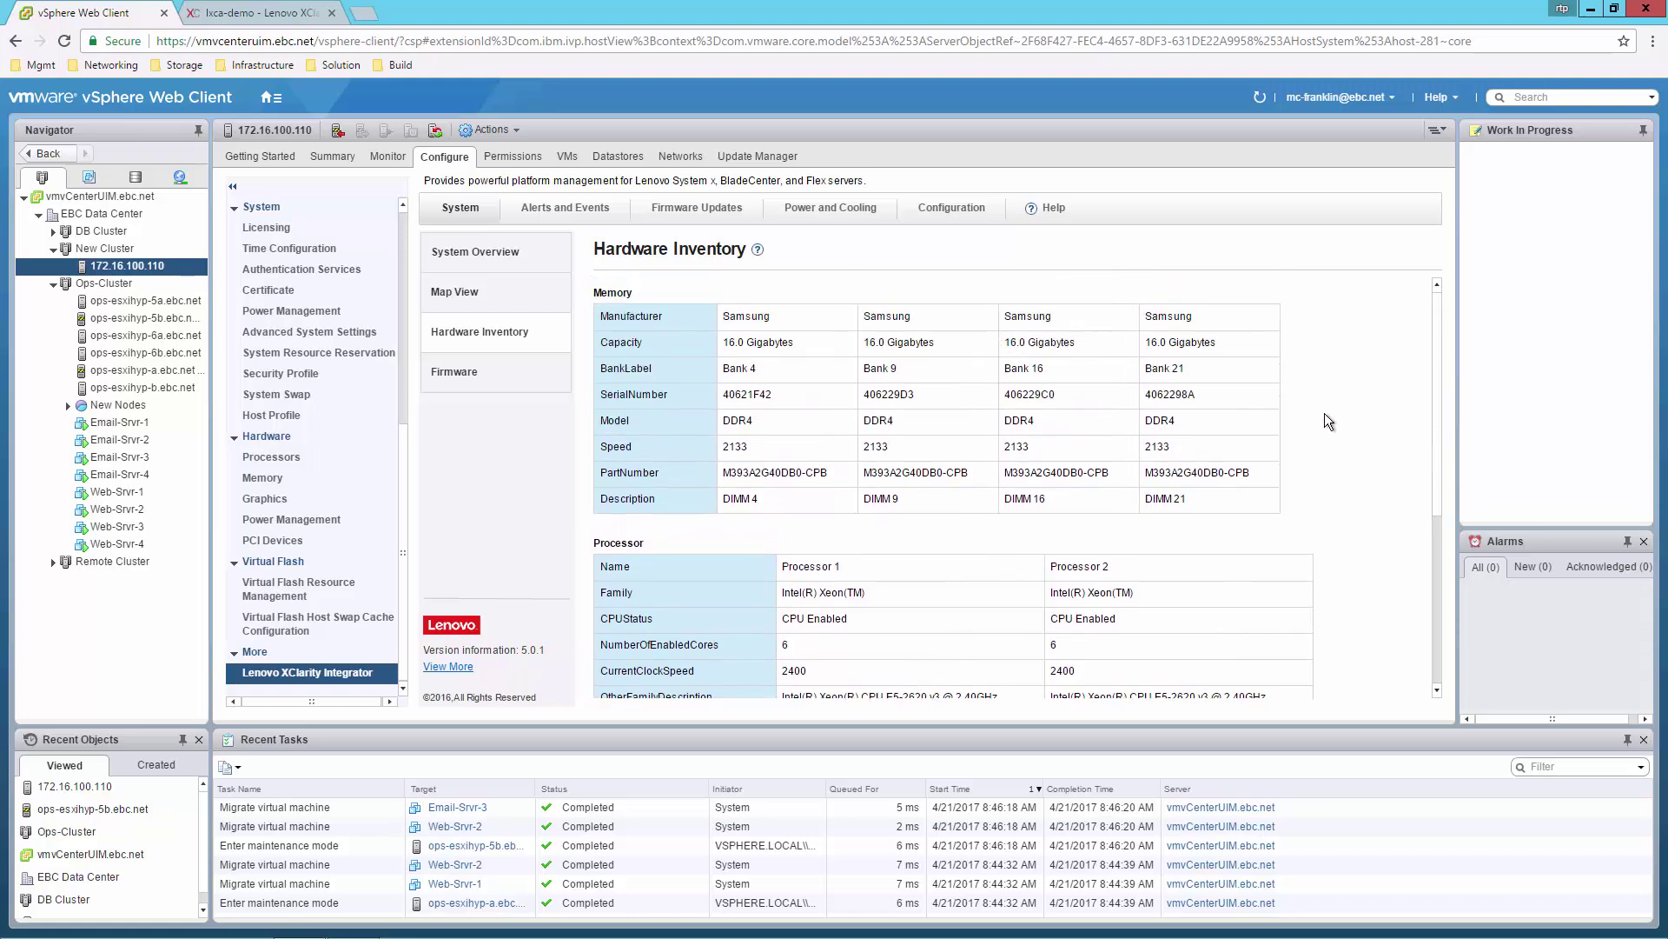
Step: Inspect the chassis Map View, checking node1 and the chassis component flagged with a warning
left_click(457, 288)
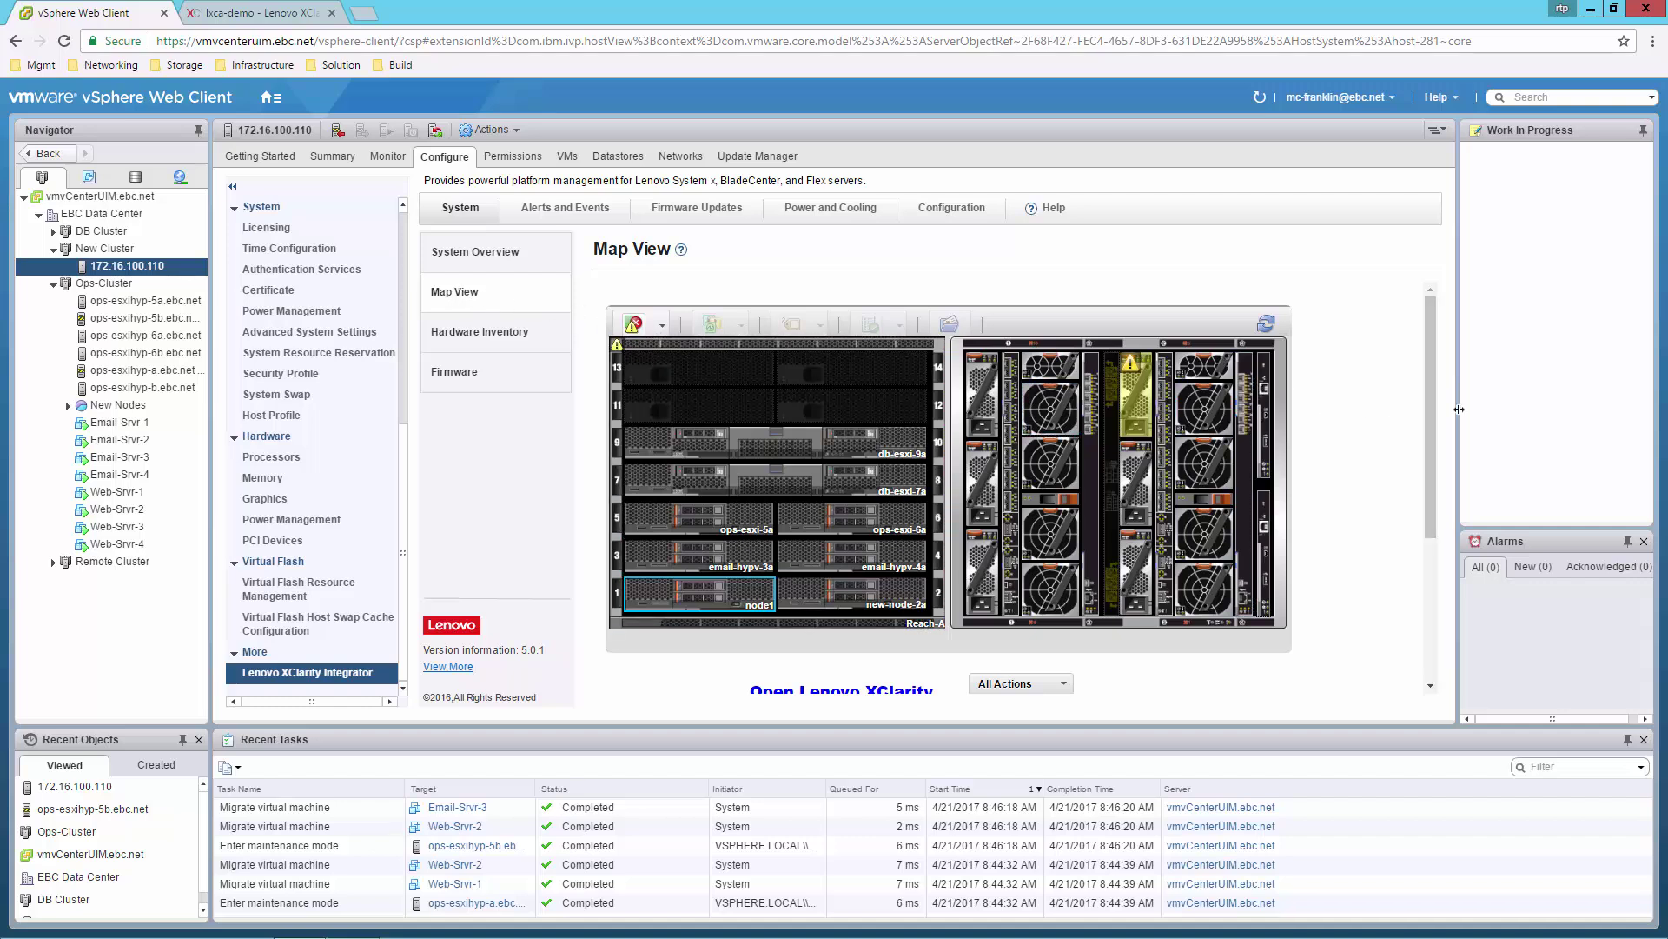
left_click_drag(1436, 415, 1435, 436)
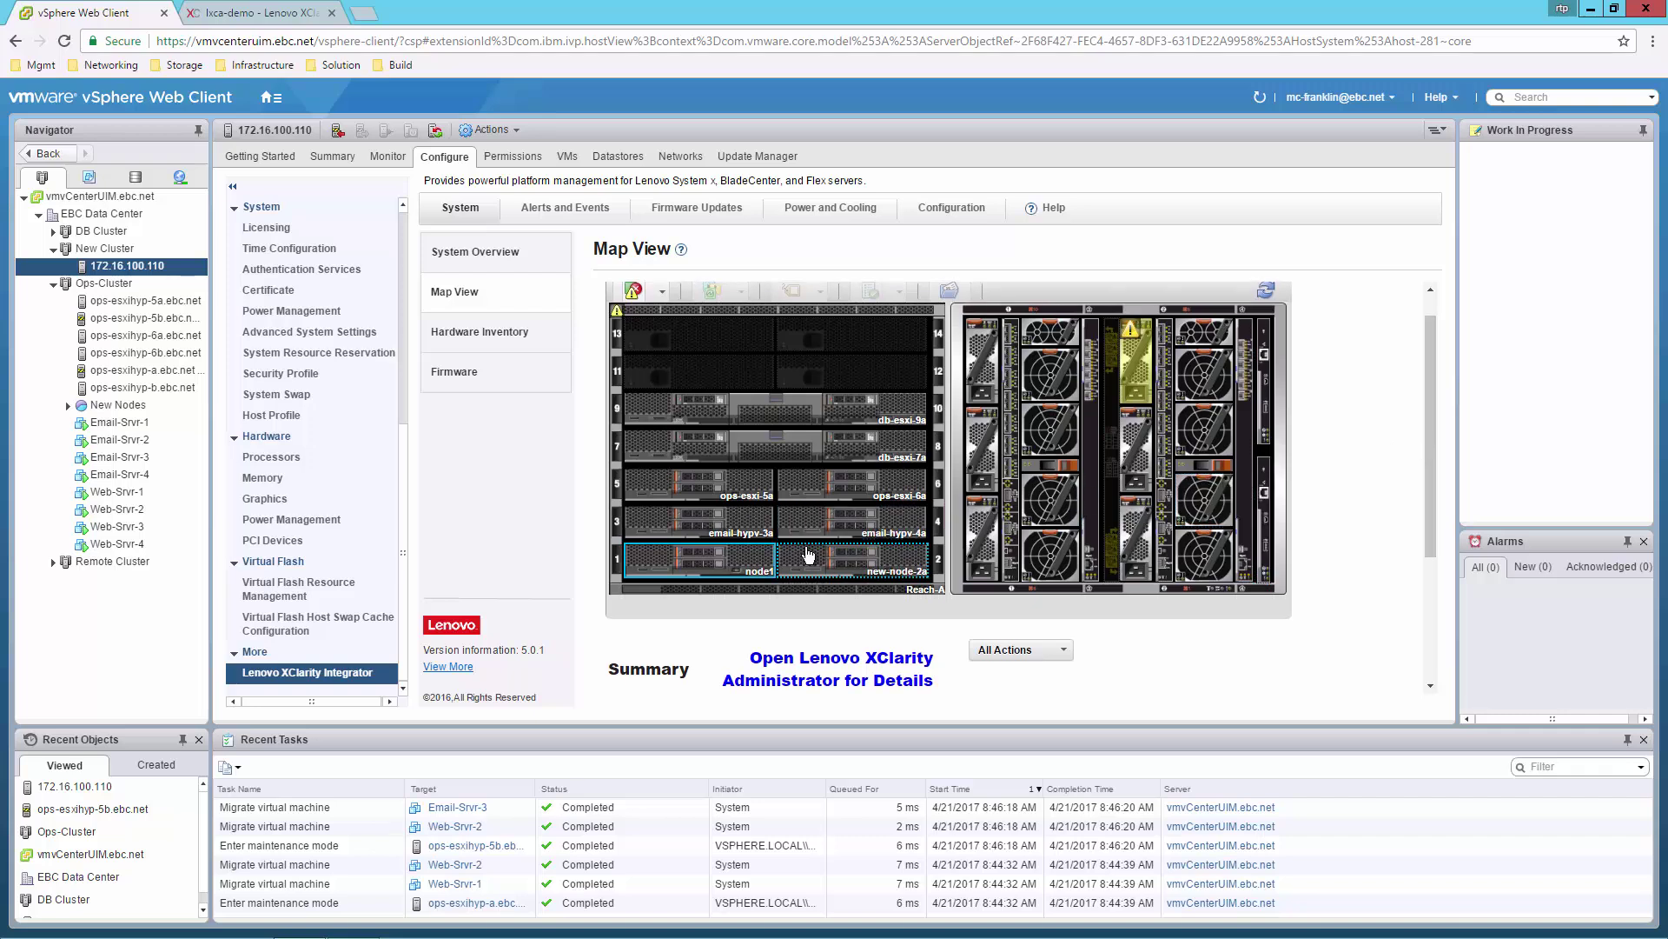
mouse_move(749, 563)
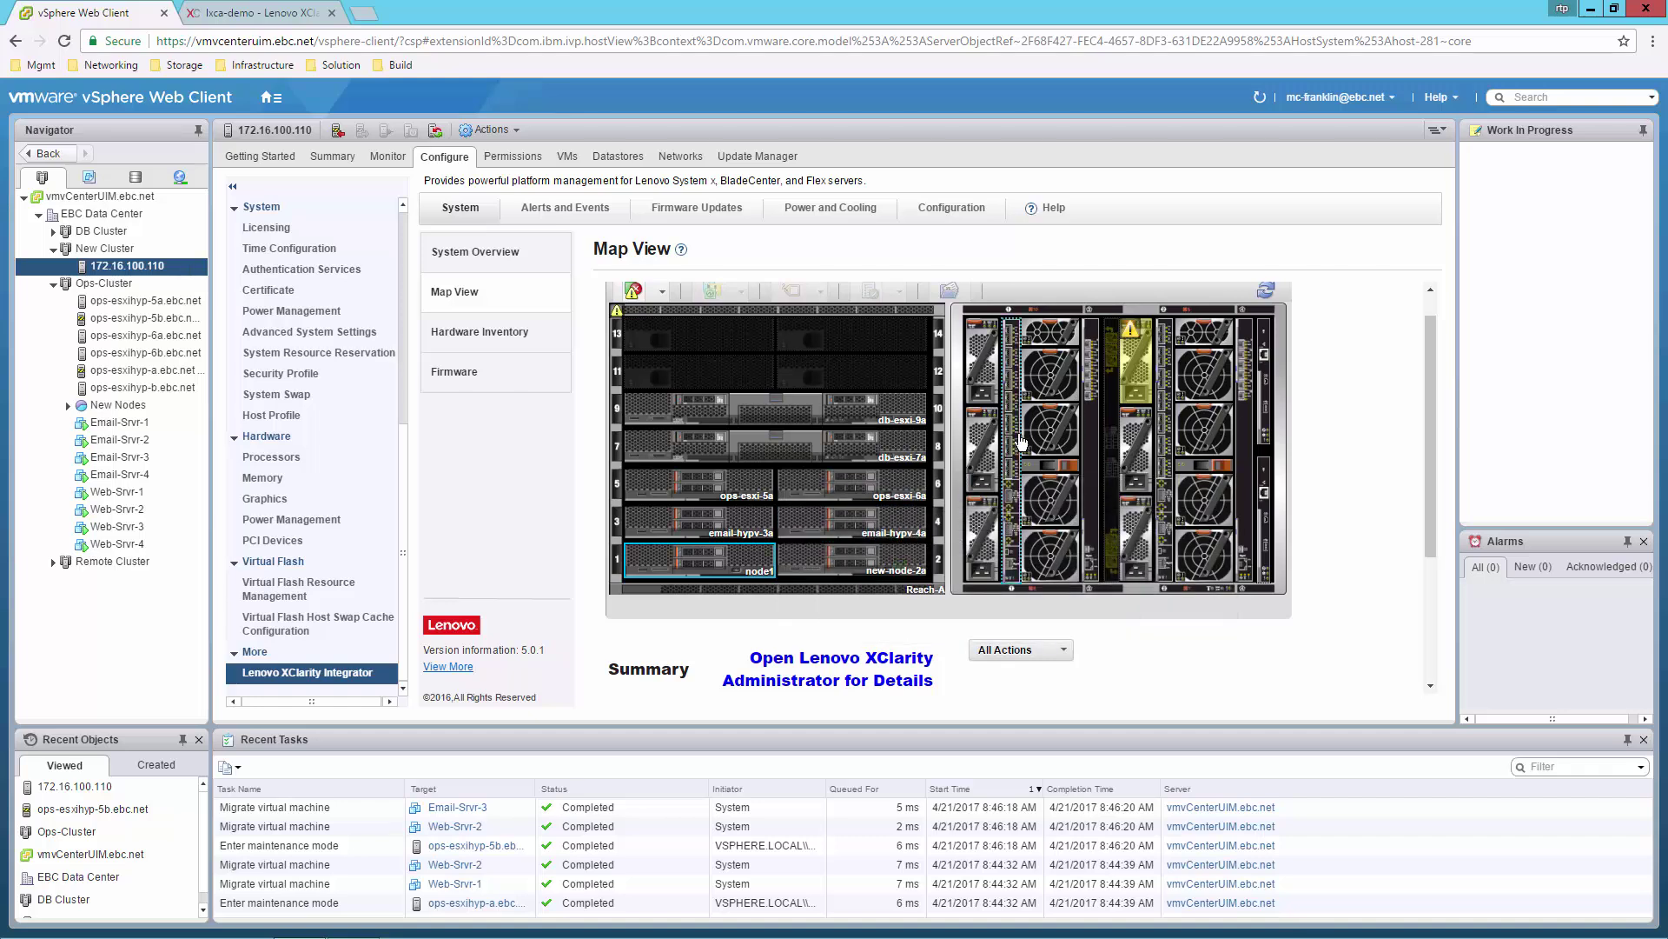
mouse_move(1139, 380)
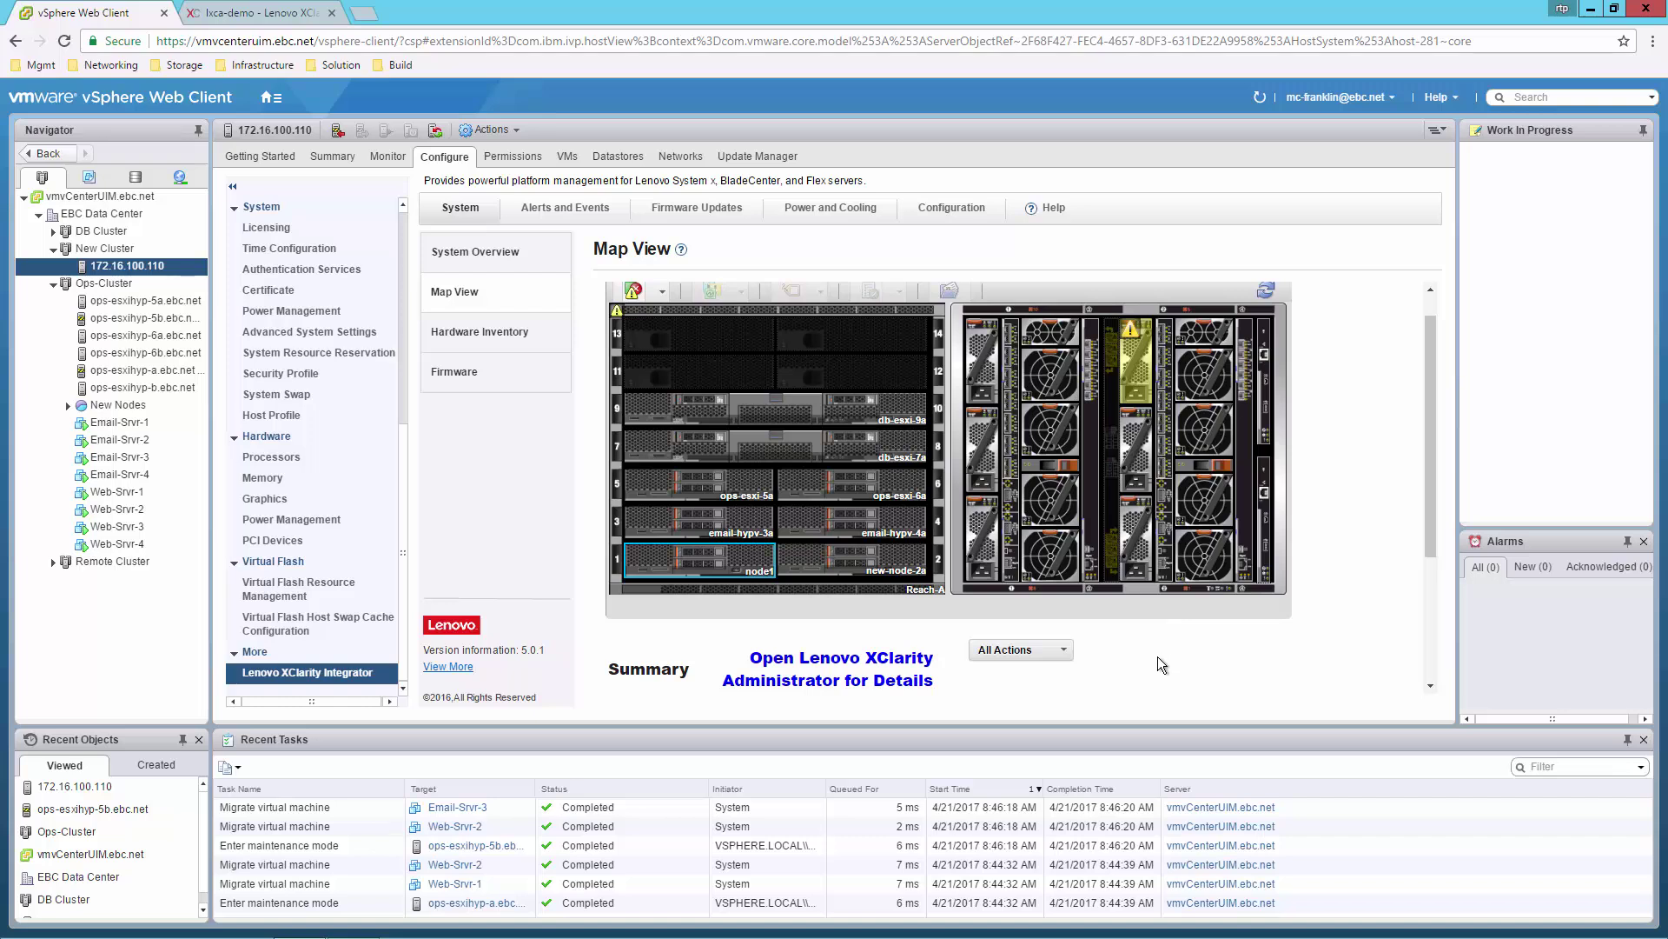
Step: View node1's summary in Lenovo XClarity Administrator, and return to the vSphere Map View to list the actions available for node1
left_click(869, 665)
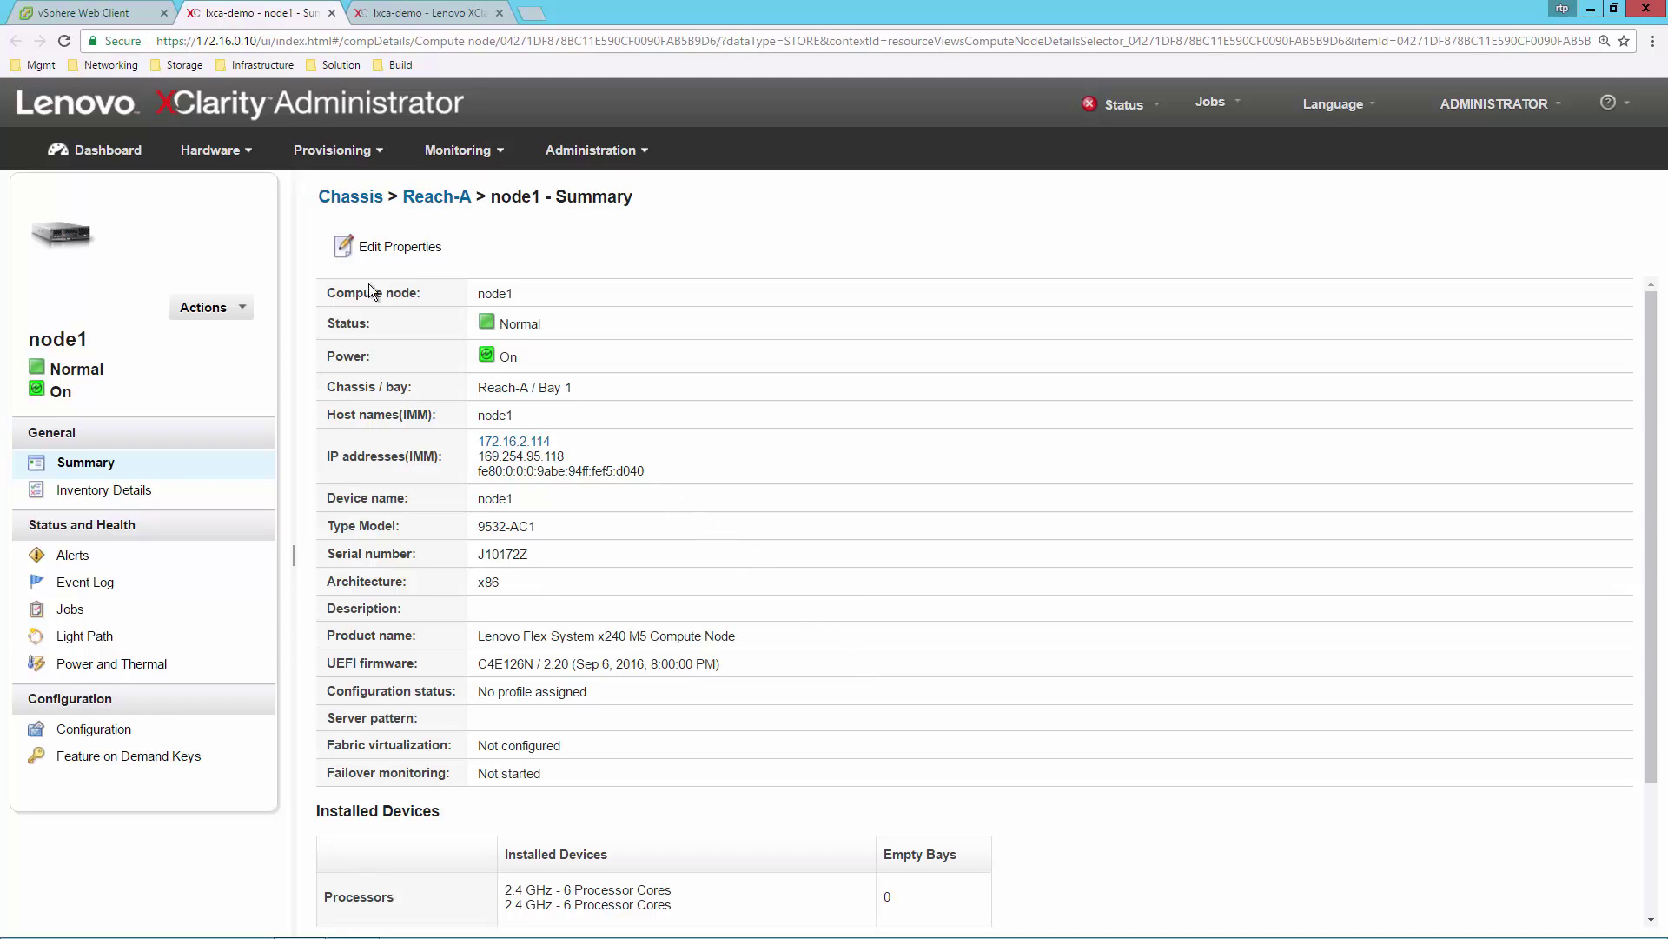
left_click(122, 17)
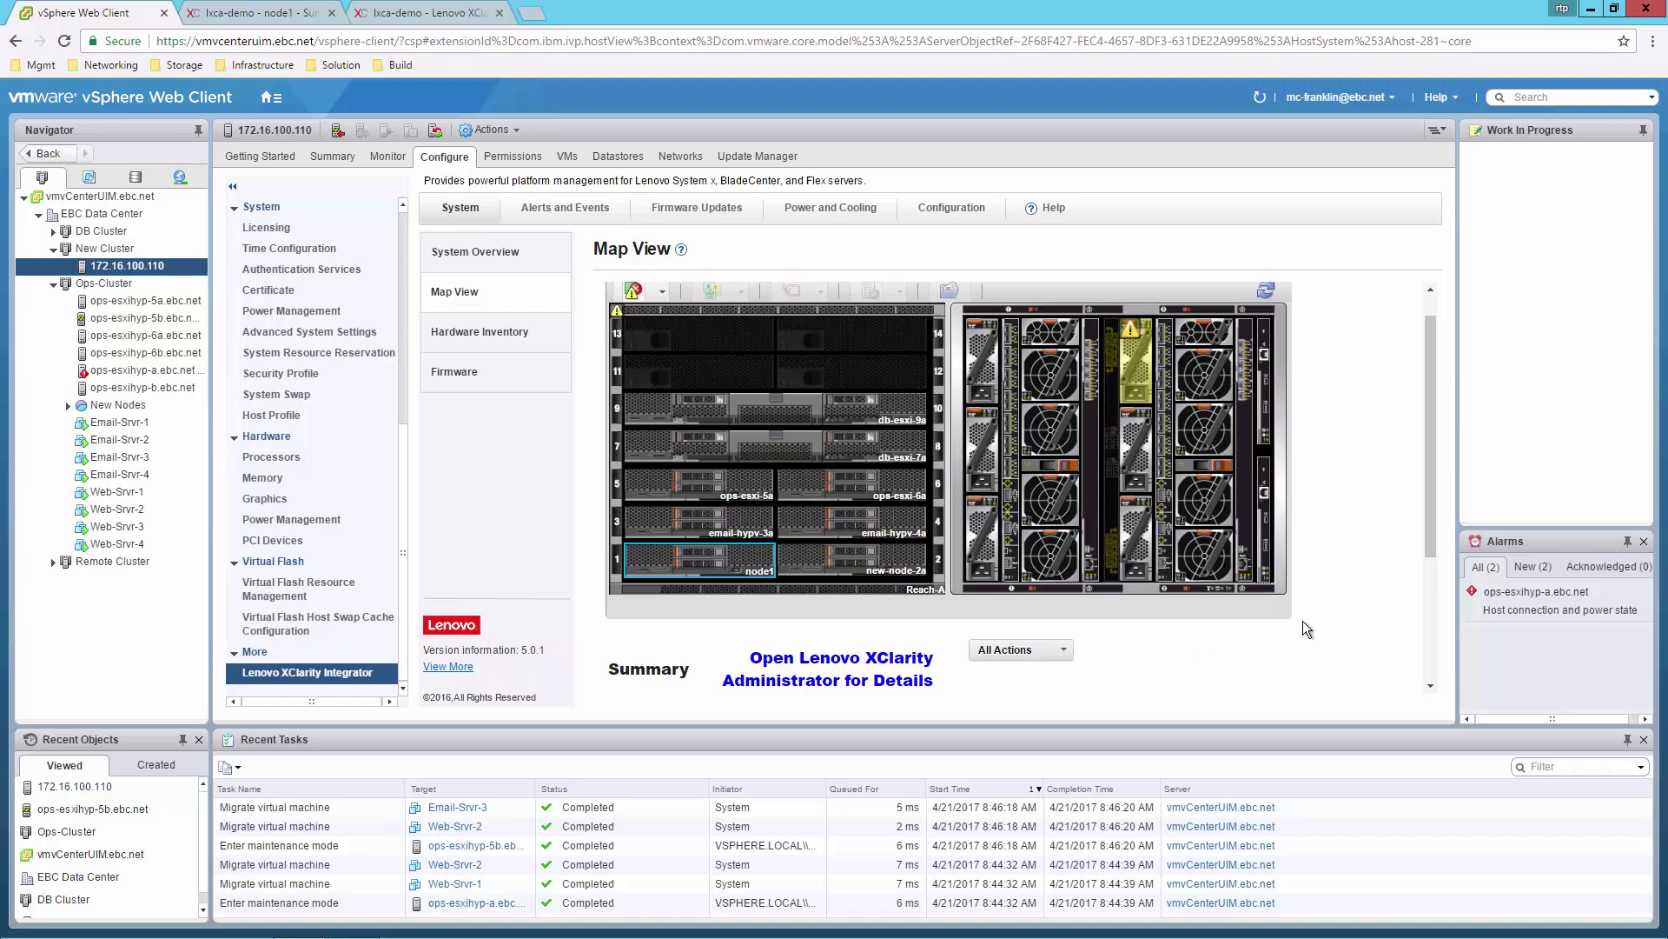
left_click_drag(1431, 530, 1418, 550)
left_click(1072, 630)
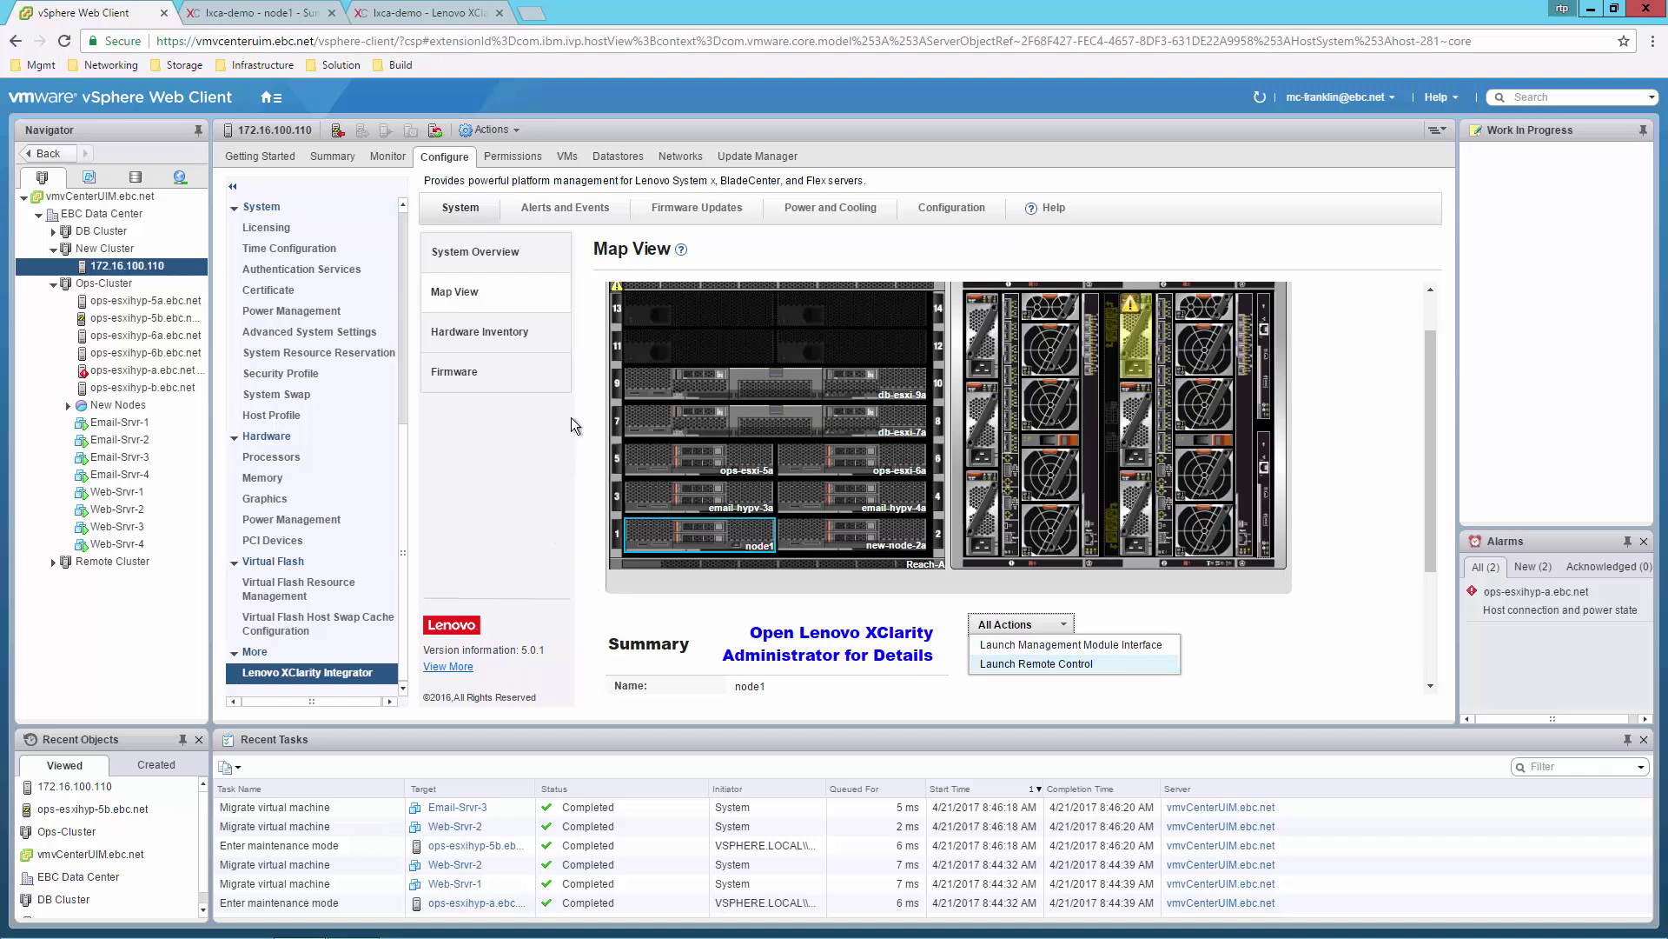
Step: View the host's event log, and open its configuration pattern deployment page to list the patterns available to deploy
left_click(558, 214)
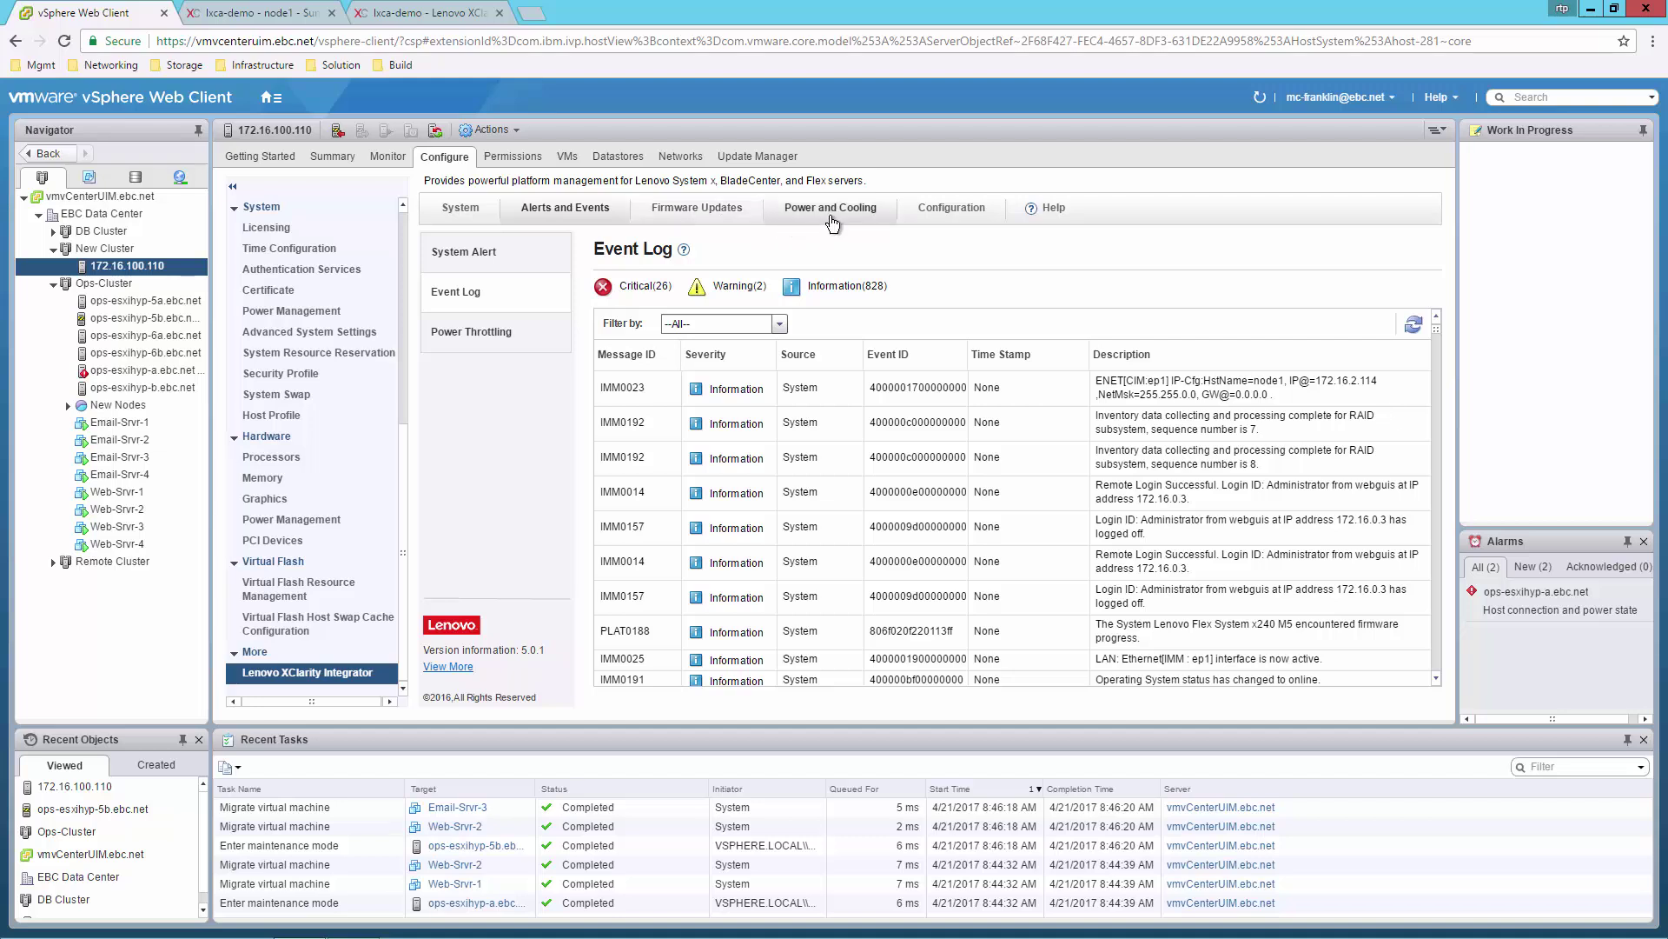
left_click(947, 217)
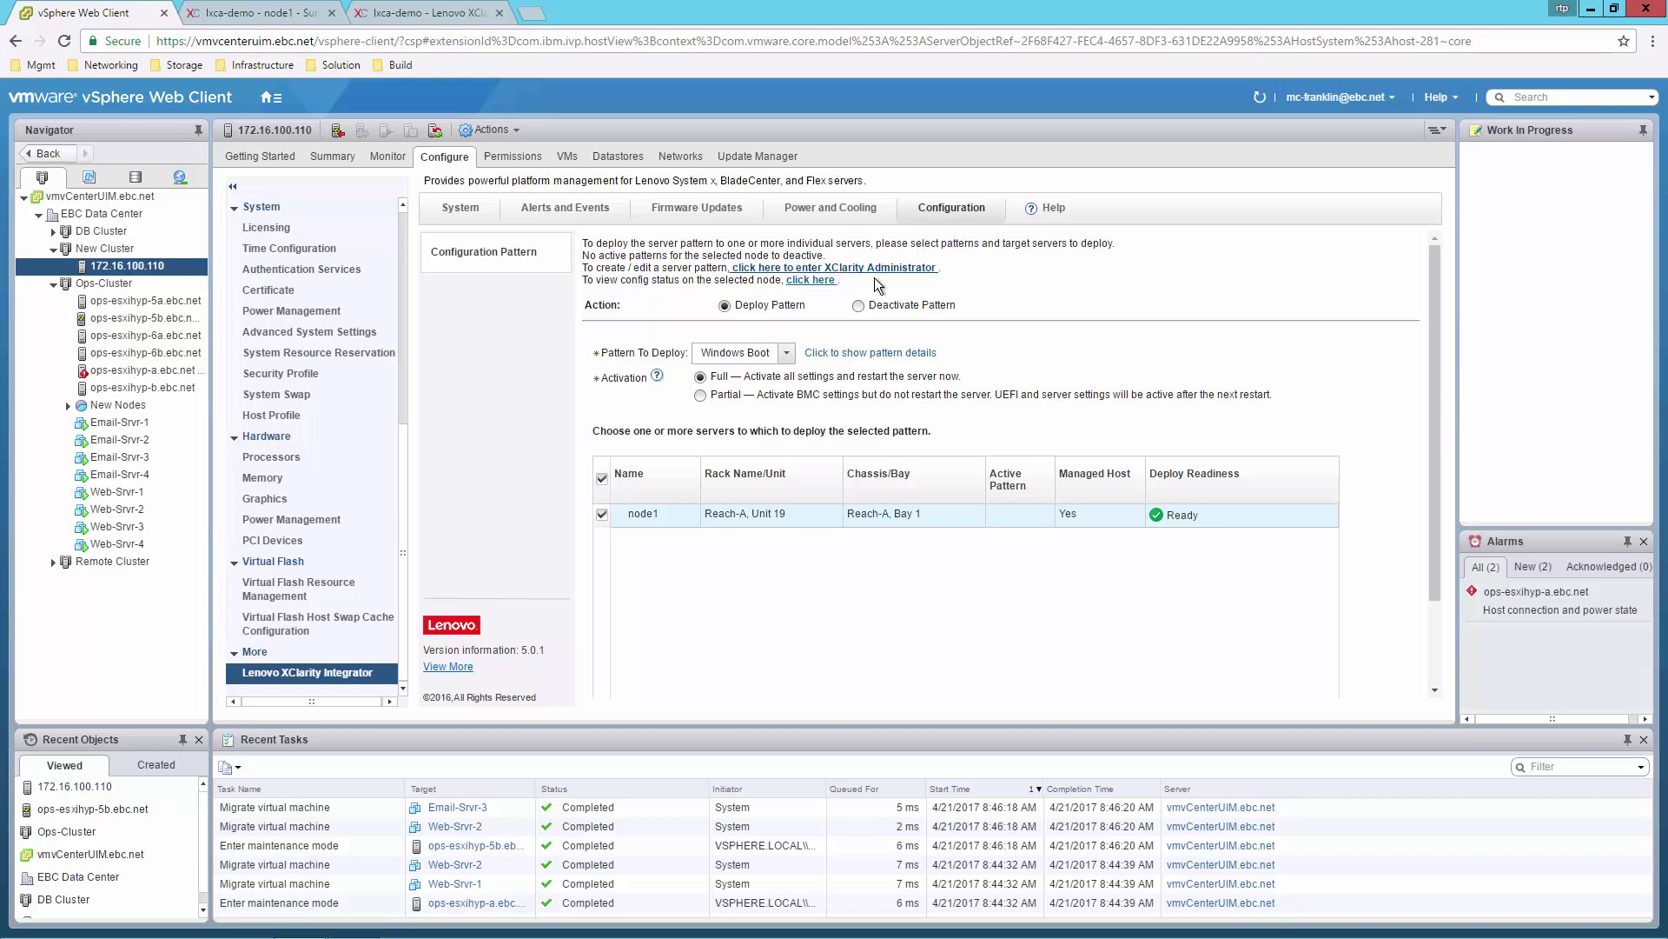
left_click(787, 355)
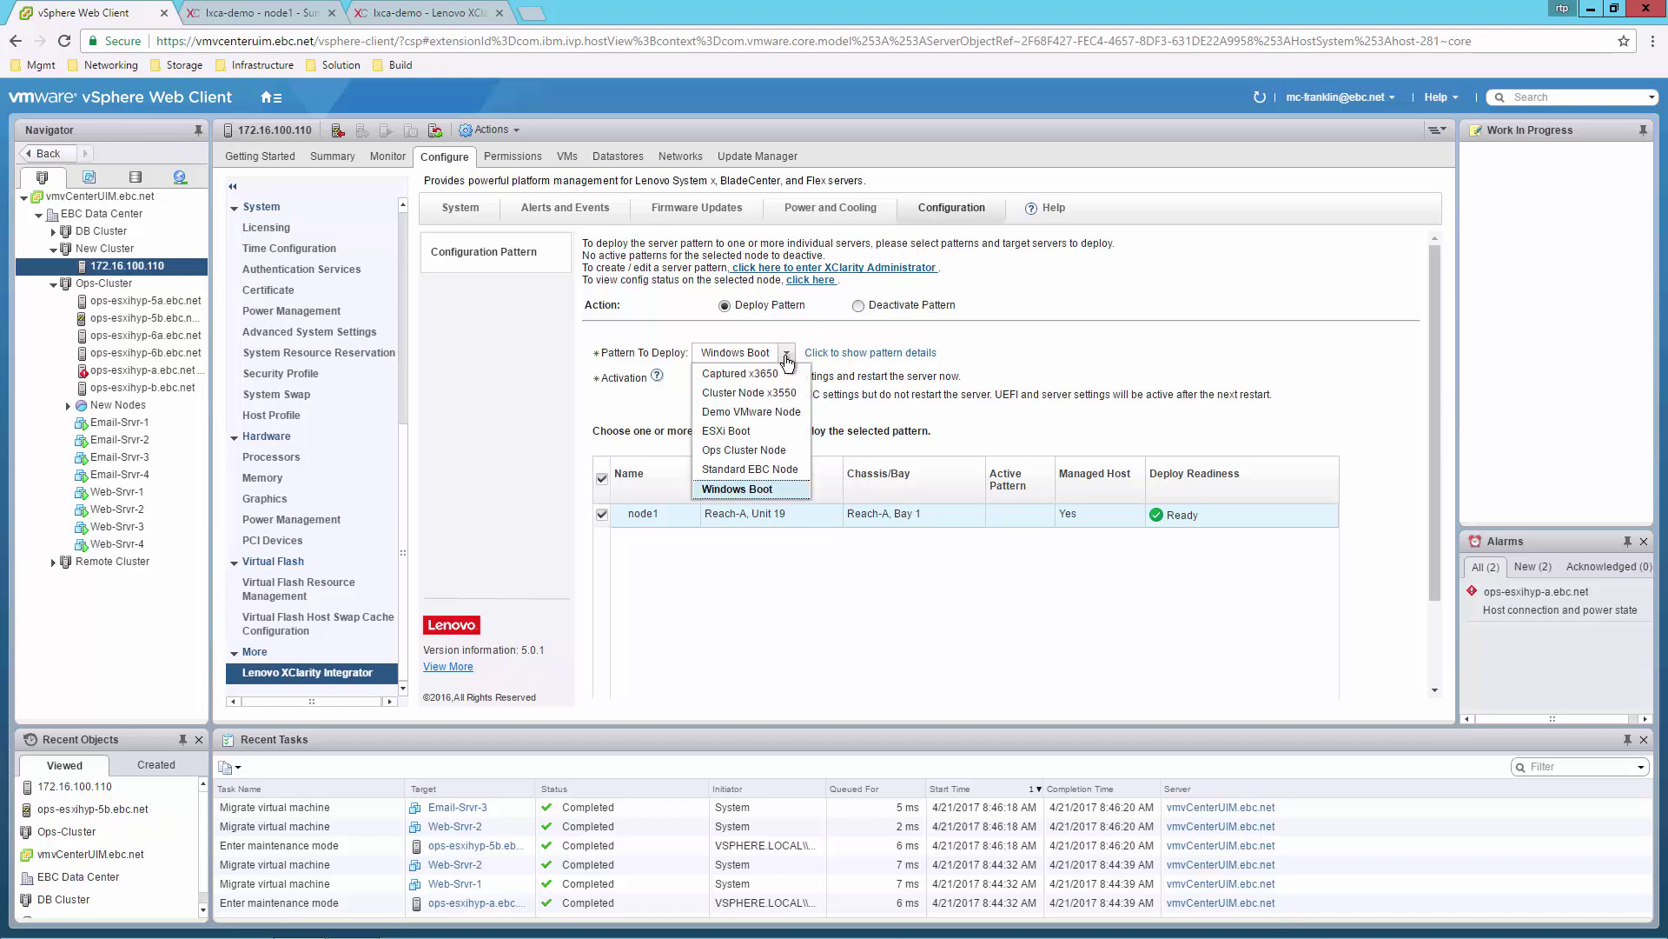